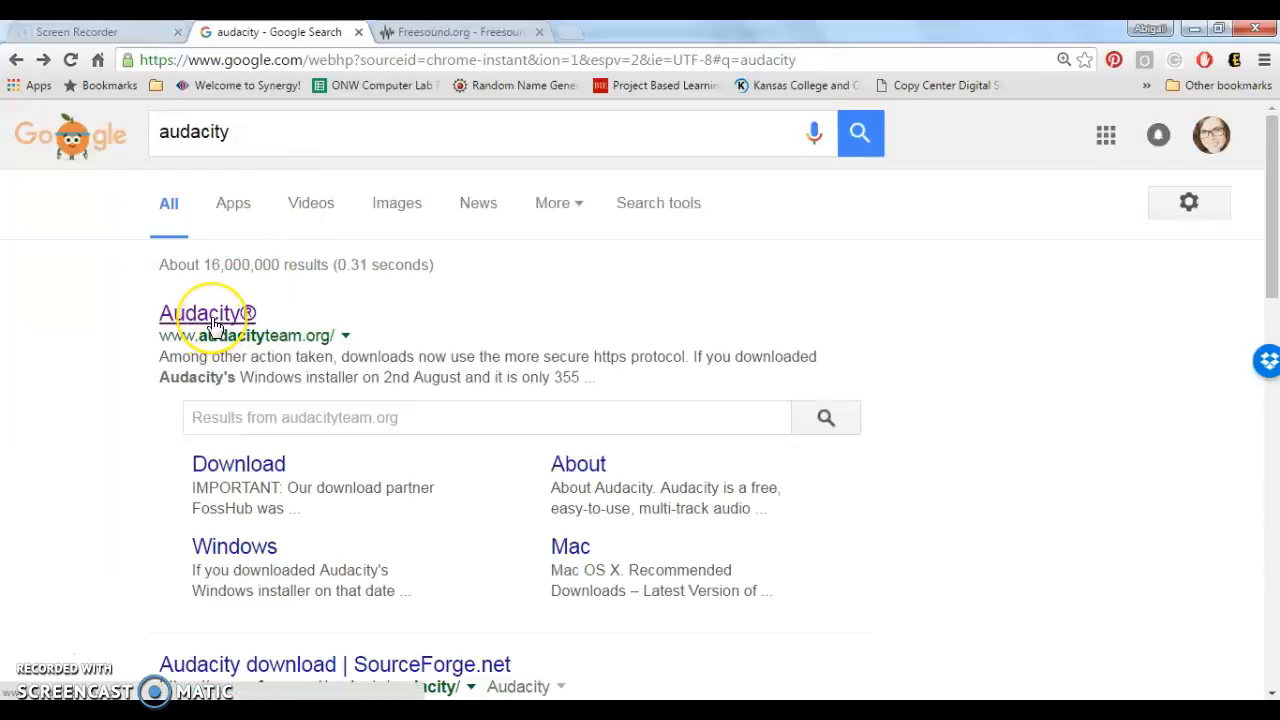
Open the official Audacity website from the search results and find the download link on its home page.
{"action": "left_click", "coordinate": [213, 324]}
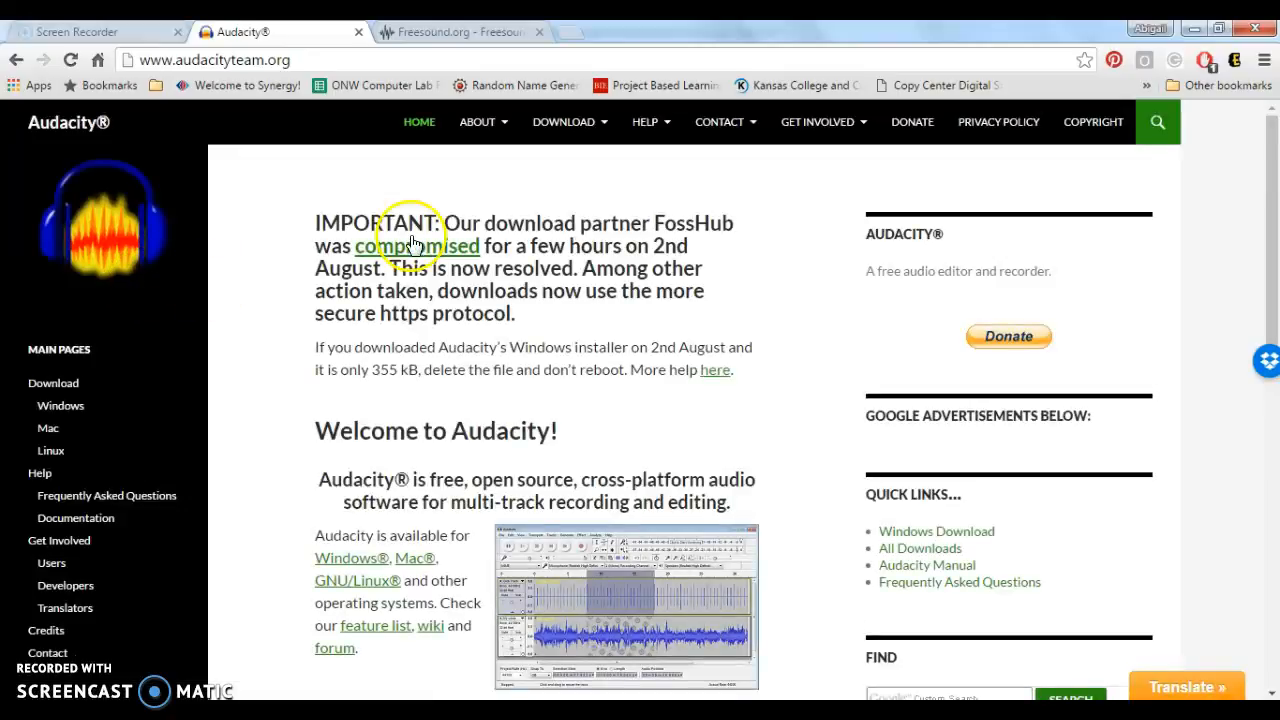
{"action": "scroll", "coordinate": [1260, 220], "scroll_direction": "down", "scroll_amount": 2}
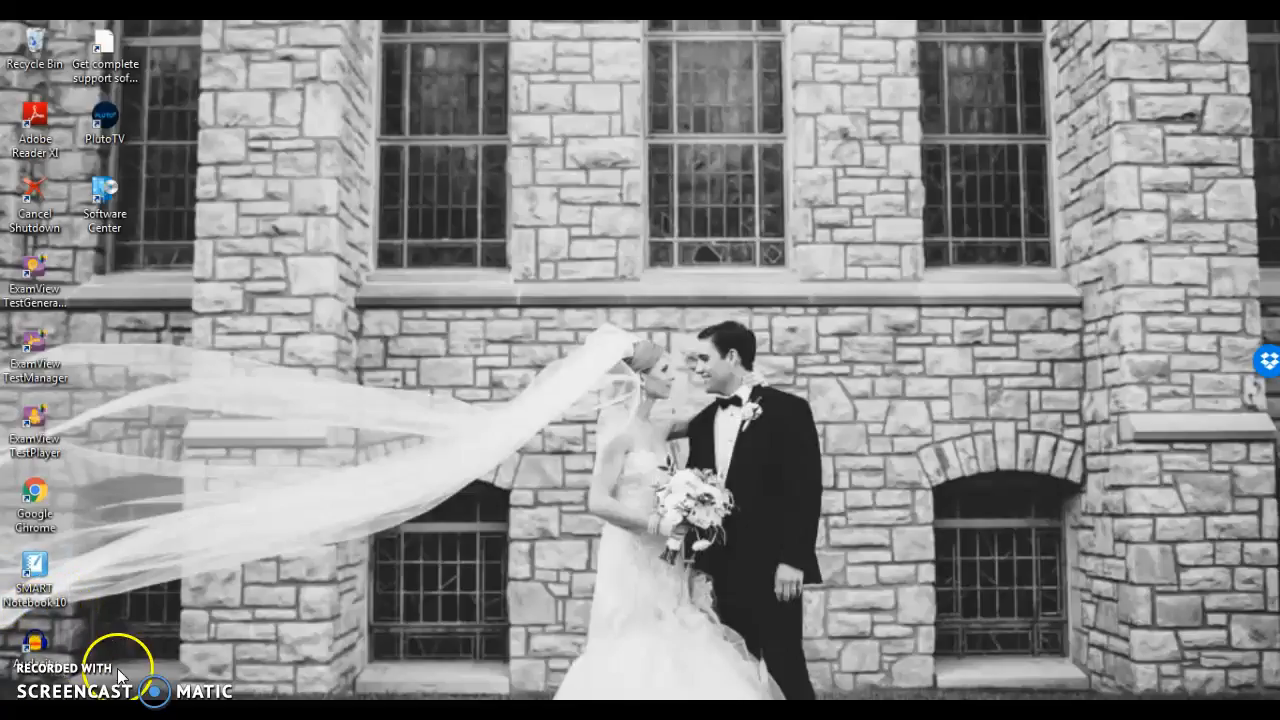
Switch to Audacity and record a stereo voice track about 11 seconds long.
{"action": "key", "text": "super"}
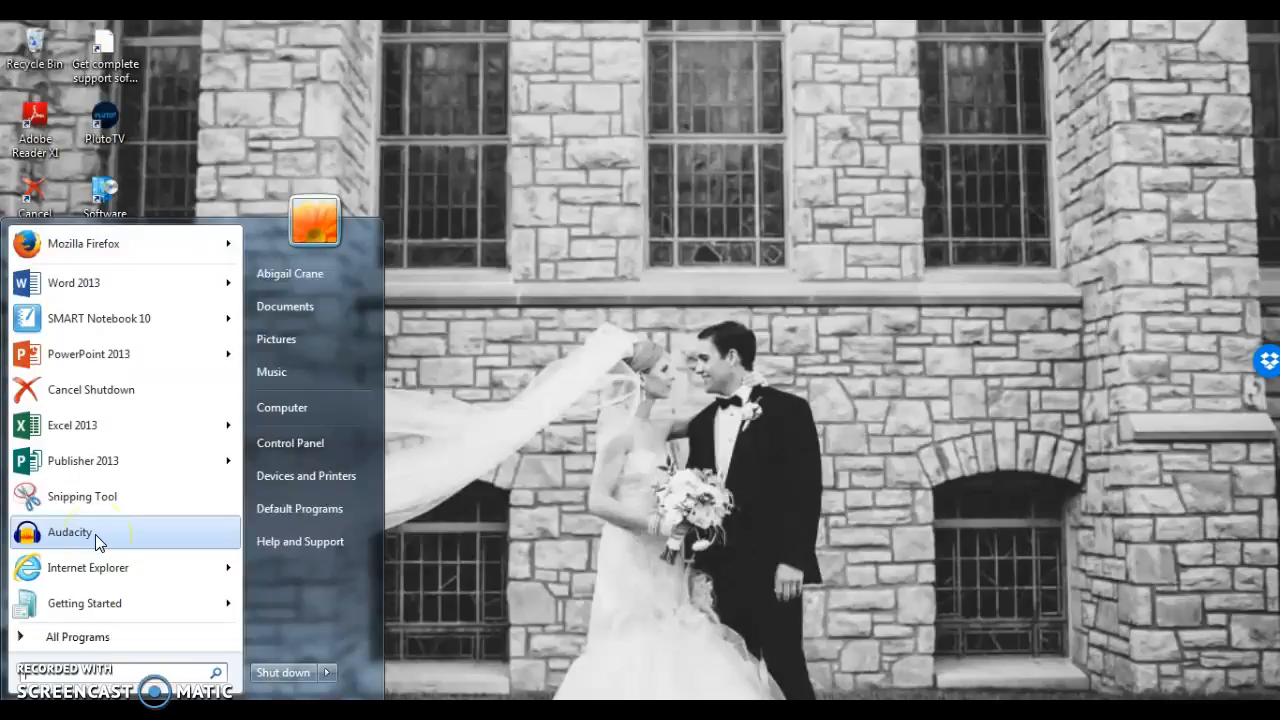
{"action": "left_click", "coordinate": [315, 715]}
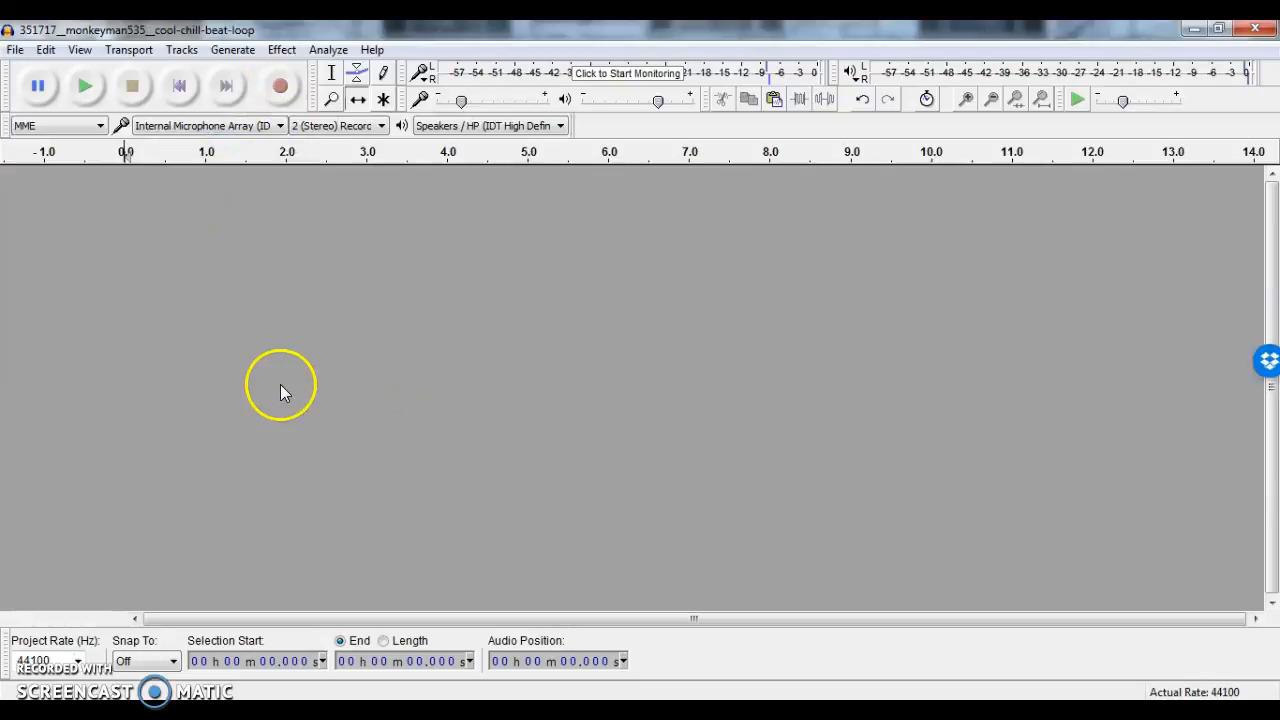
{"action": "left_click", "coordinate": [278, 90]}
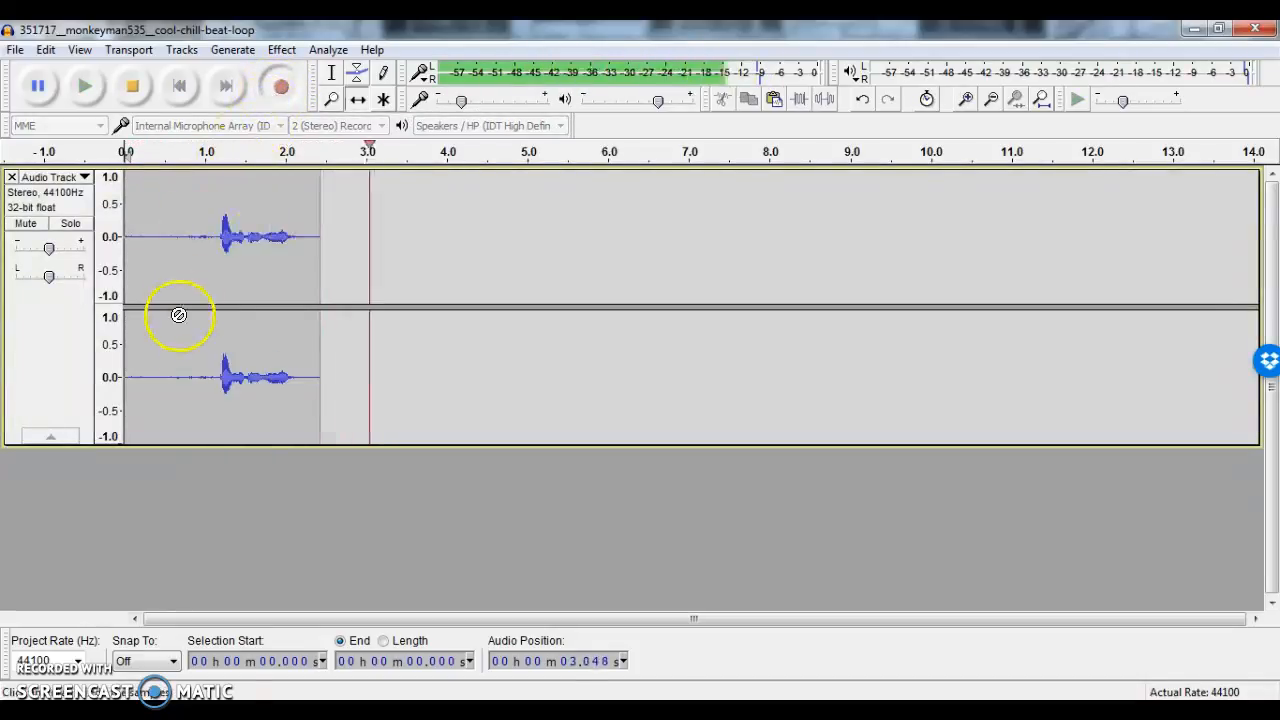
{"action": "left_click", "coordinate": [130, 86]}
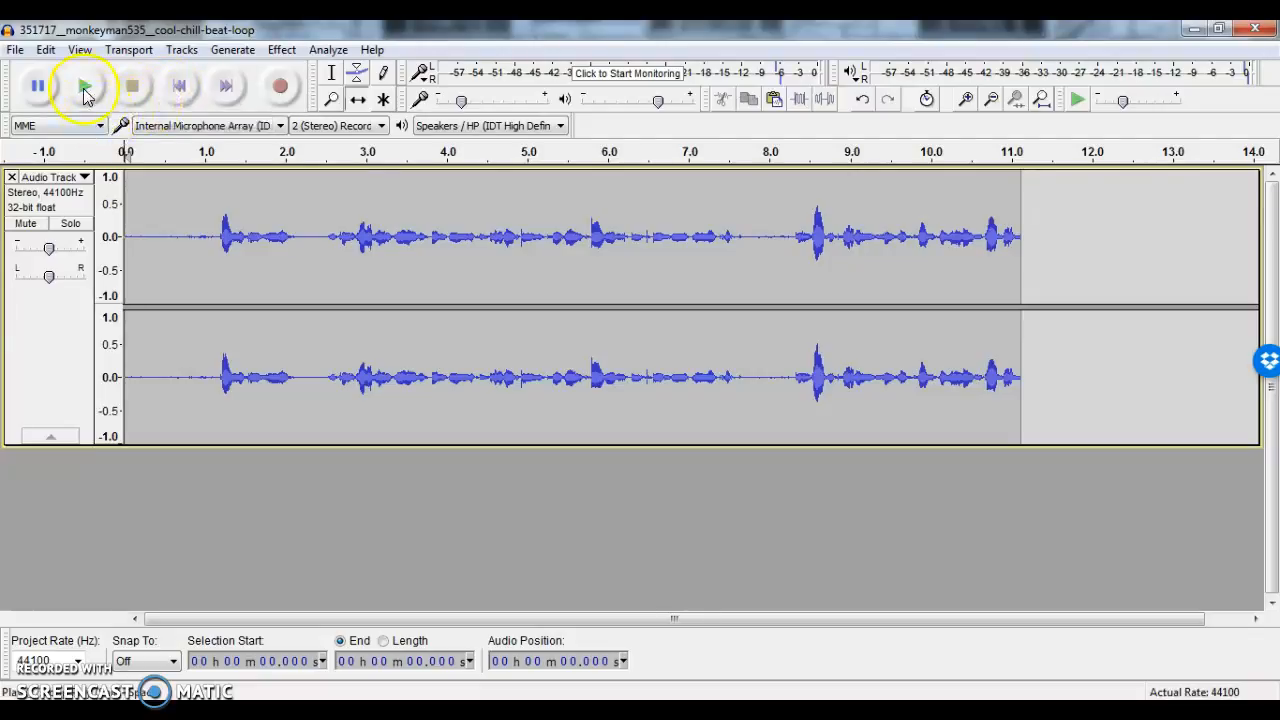
Play back the first few seconds of the voice recording and stop it.
{"action": "left_click", "coordinate": [84, 90]}
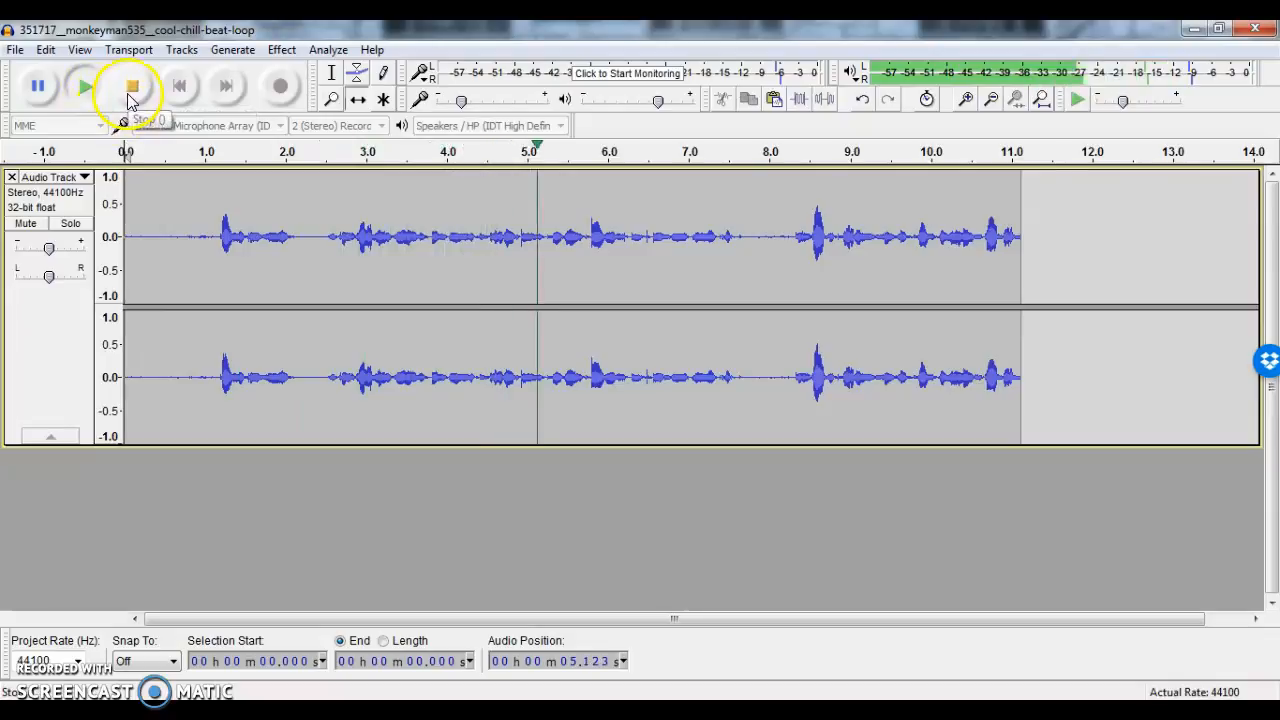
{"action": "left_click", "coordinate": [128, 92]}
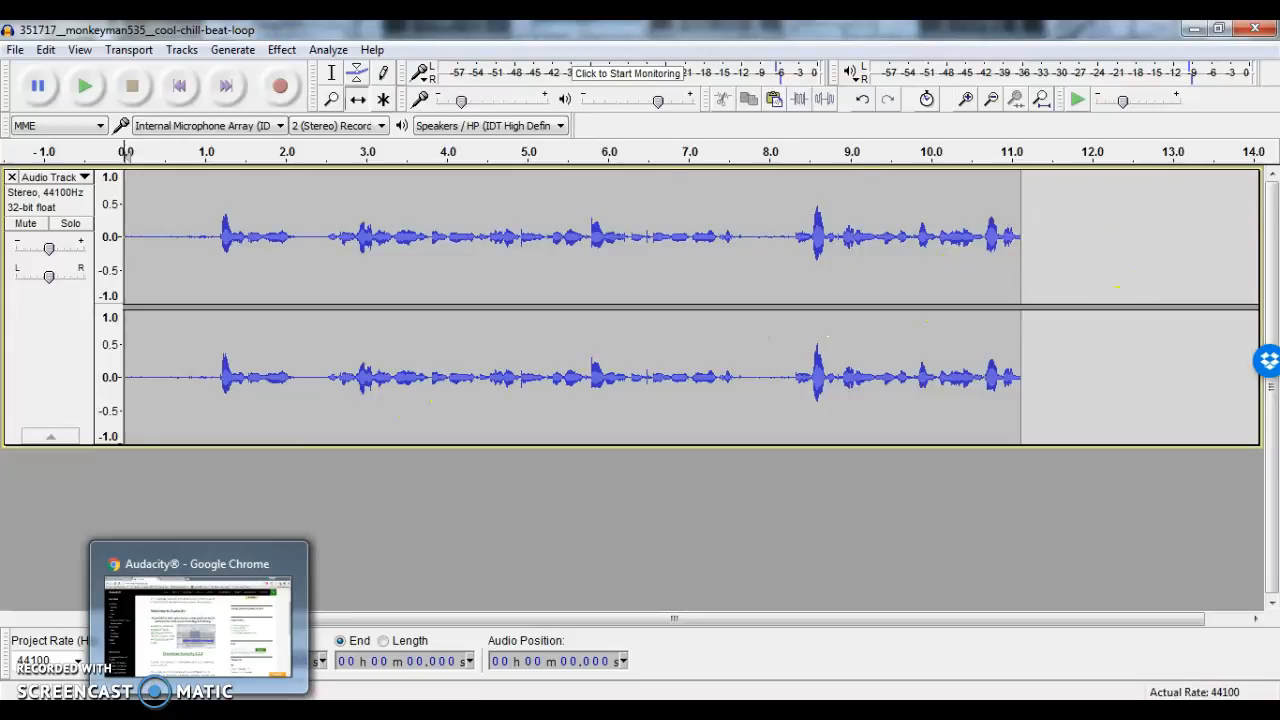
Switch to Chrome and open the Sounds page of the Freesound website.
{"action": "left_click", "coordinate": [199, 712]}
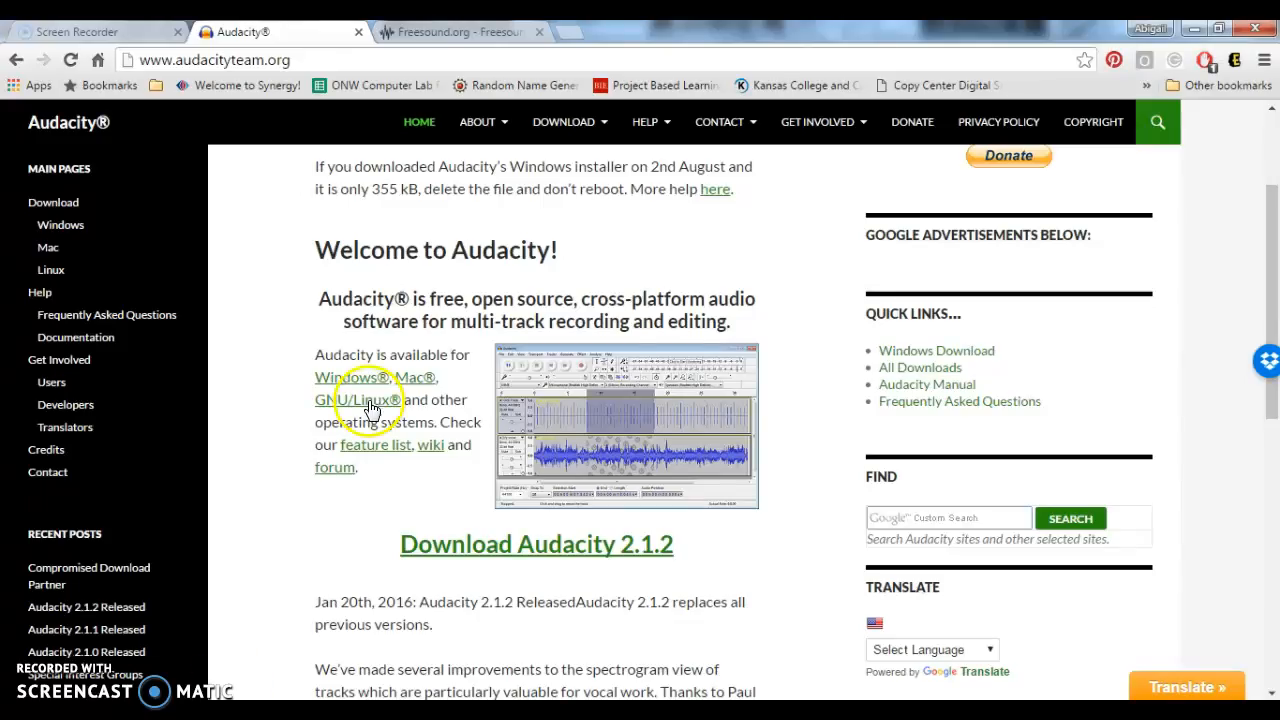
{"action": "key", "text": "ctrl+Tab"}
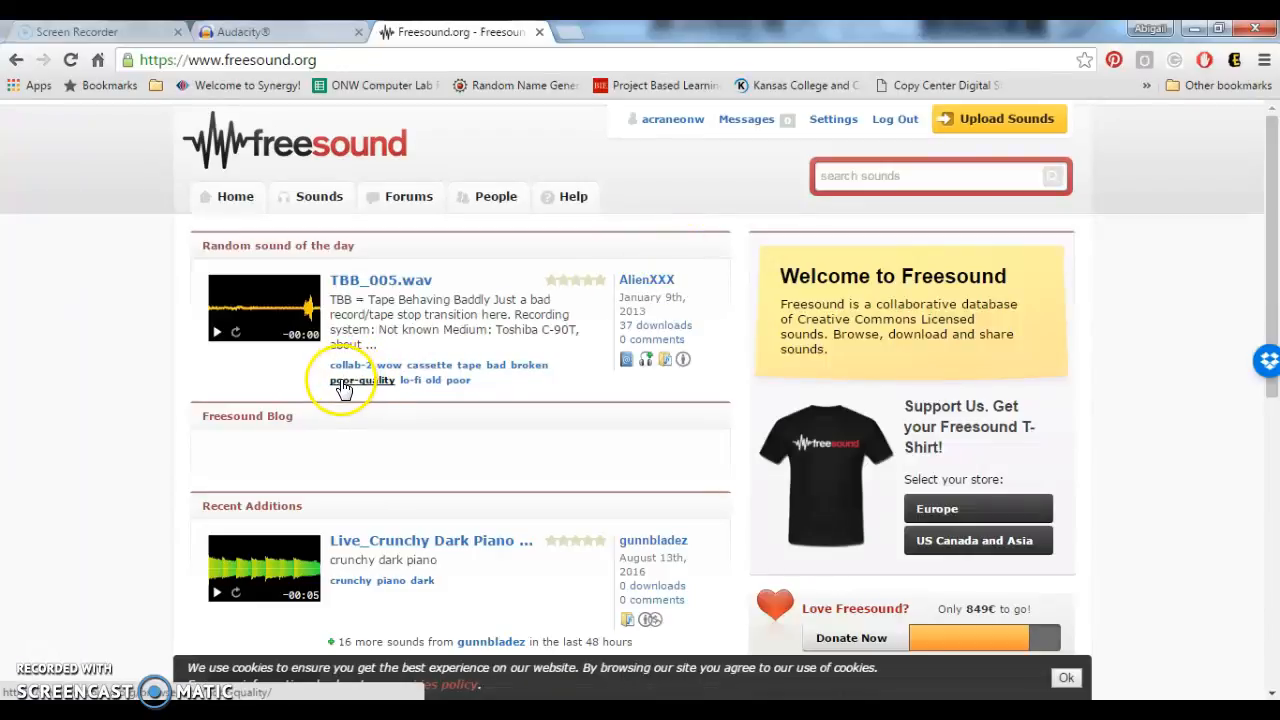
{"action": "left_click", "coordinate": [305, 198]}
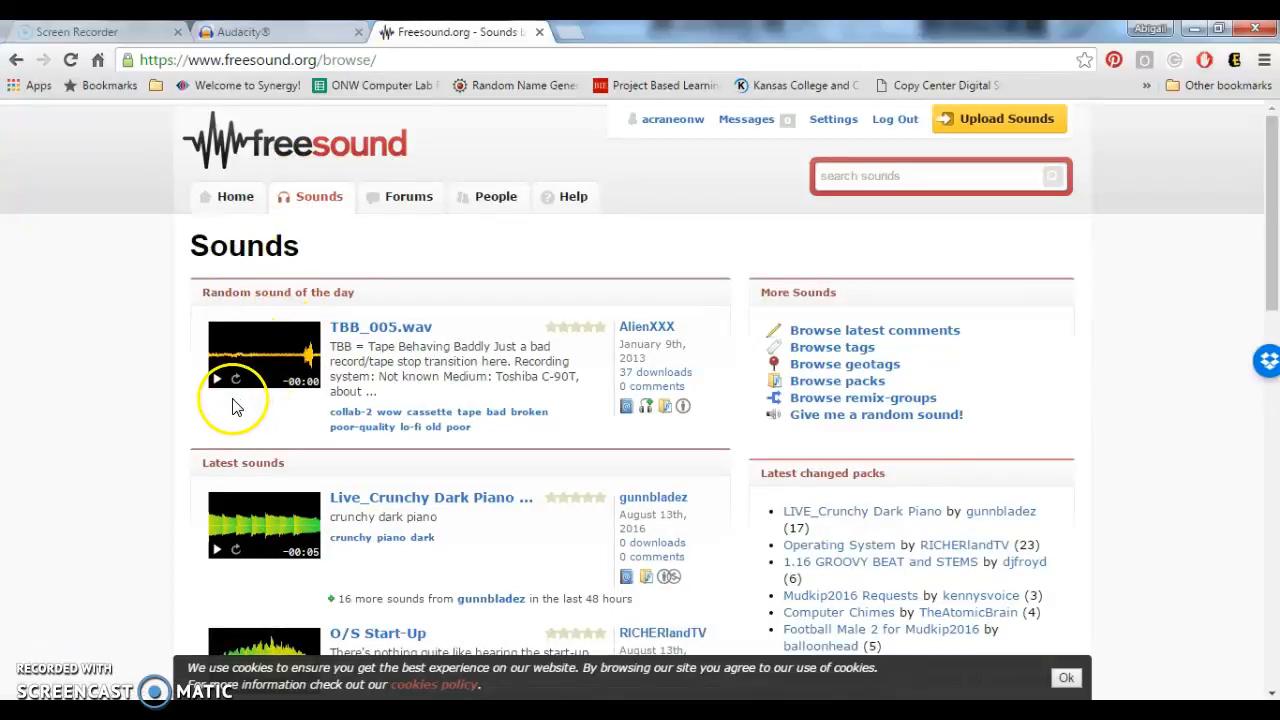
Preview the random sound TBB_005.wav and the latest sound Live_Crunchy Dark Piano.
{"action": "left_click", "coordinate": [216, 380]}
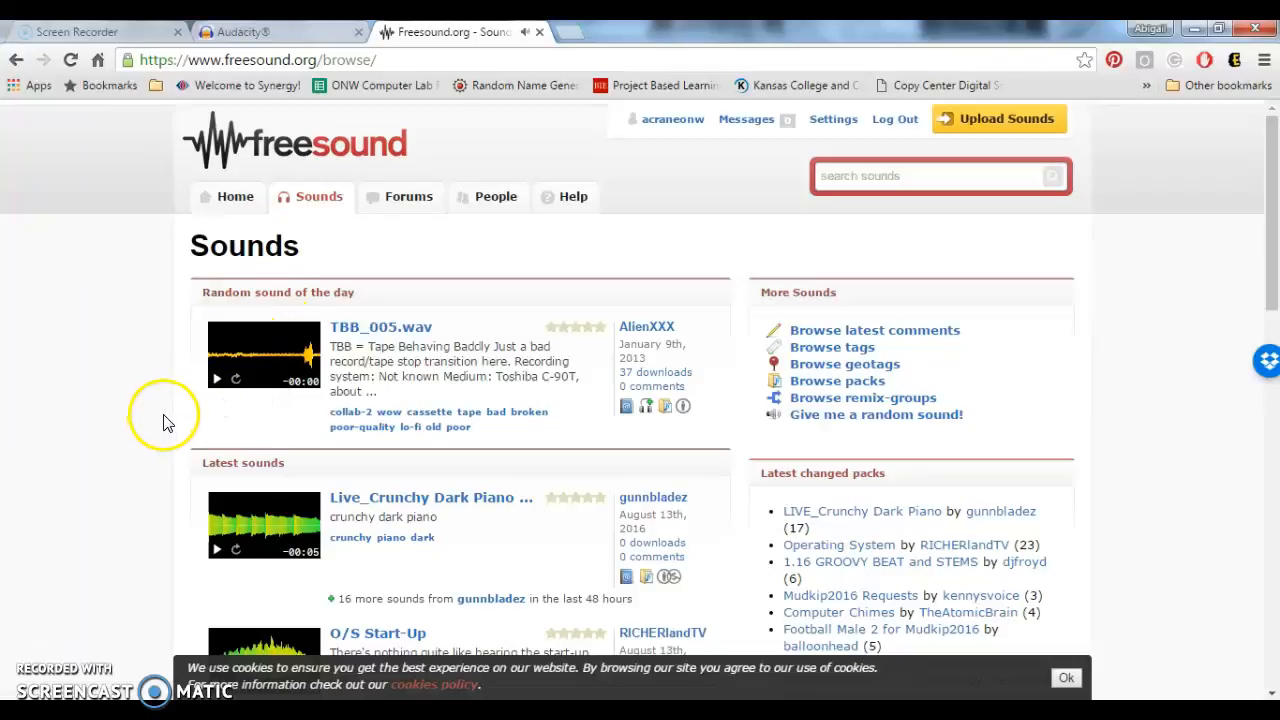
{"action": "left_click", "coordinate": [217, 550]}
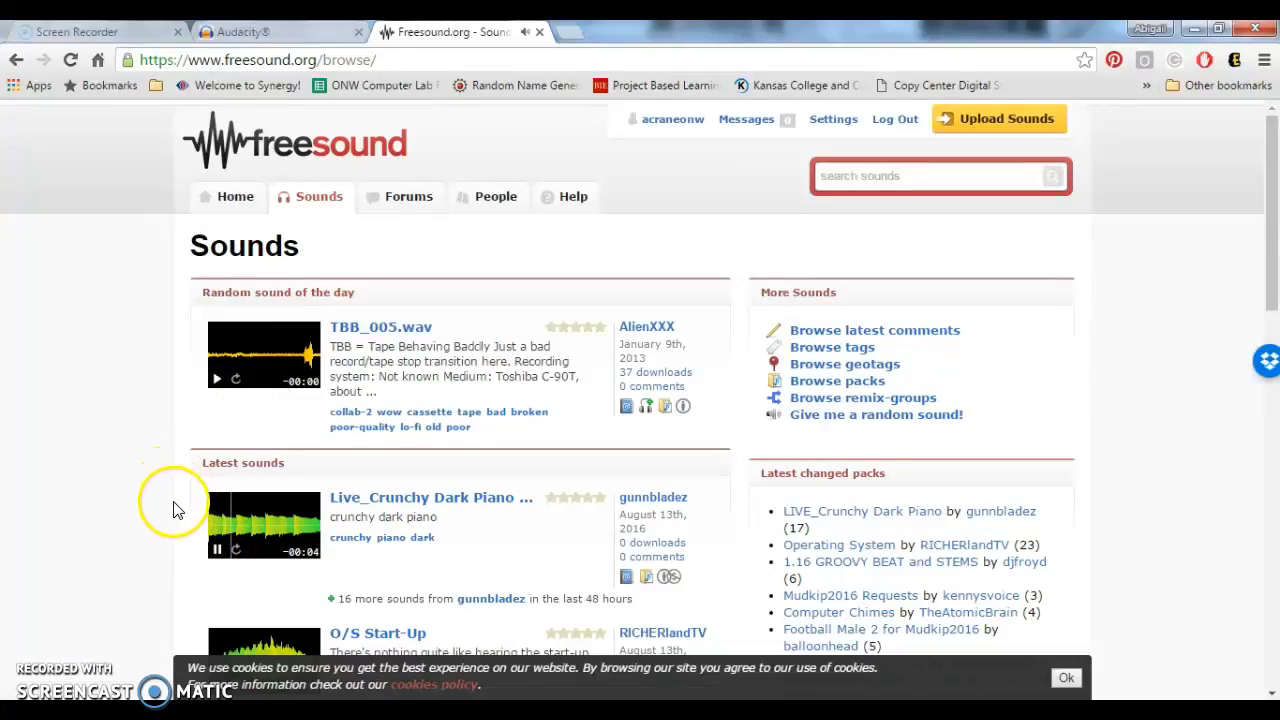
{"action": "left_click", "coordinate": [218, 560]}
Preview the O/S Start-Up sound from the latest sounds and download it from its page.
{"action": "left_click_drag", "start_coordinate": [1275, 305], "coordinate": [1270, 432]}
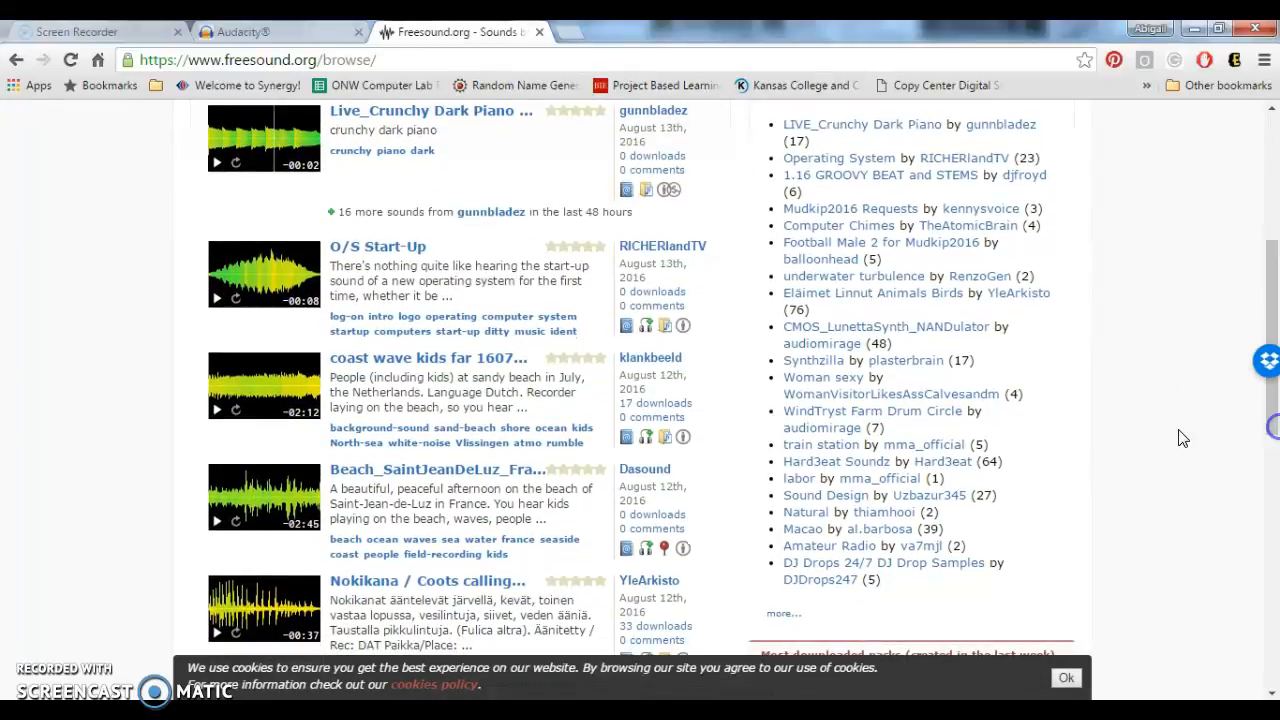
{"action": "left_click", "coordinate": [212, 301]}
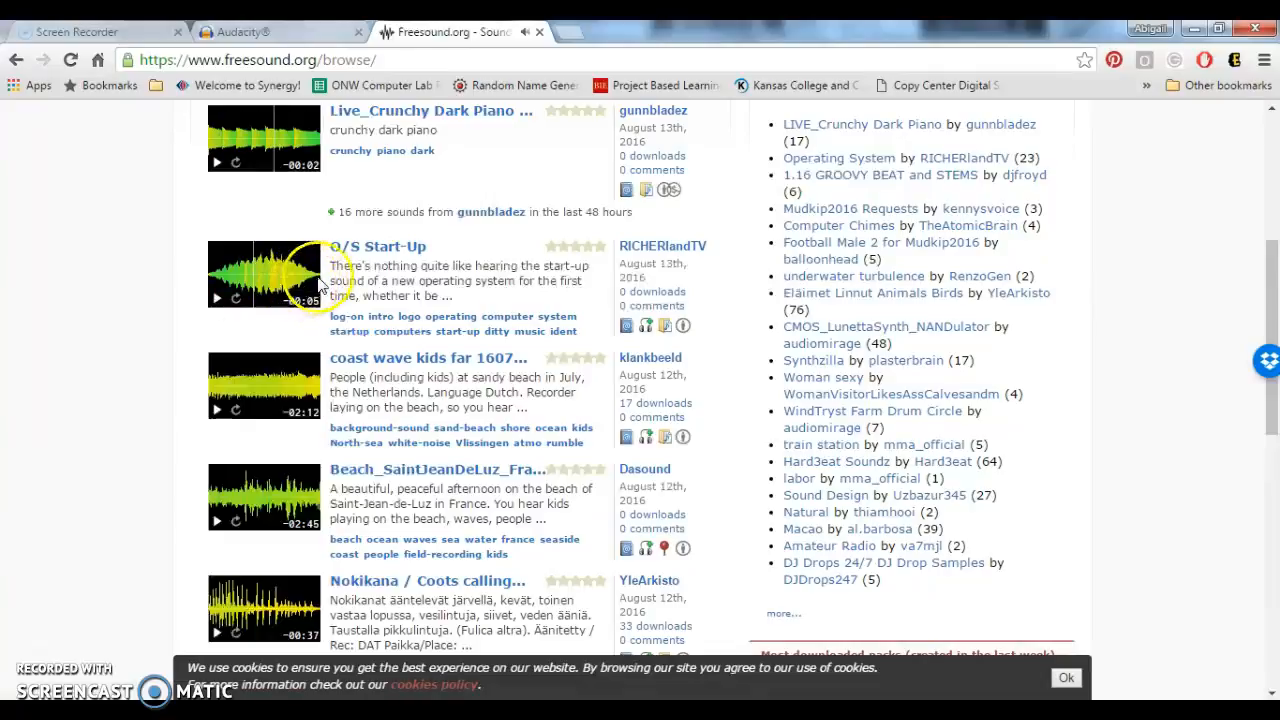
{"action": "left_click", "coordinate": [370, 256]}
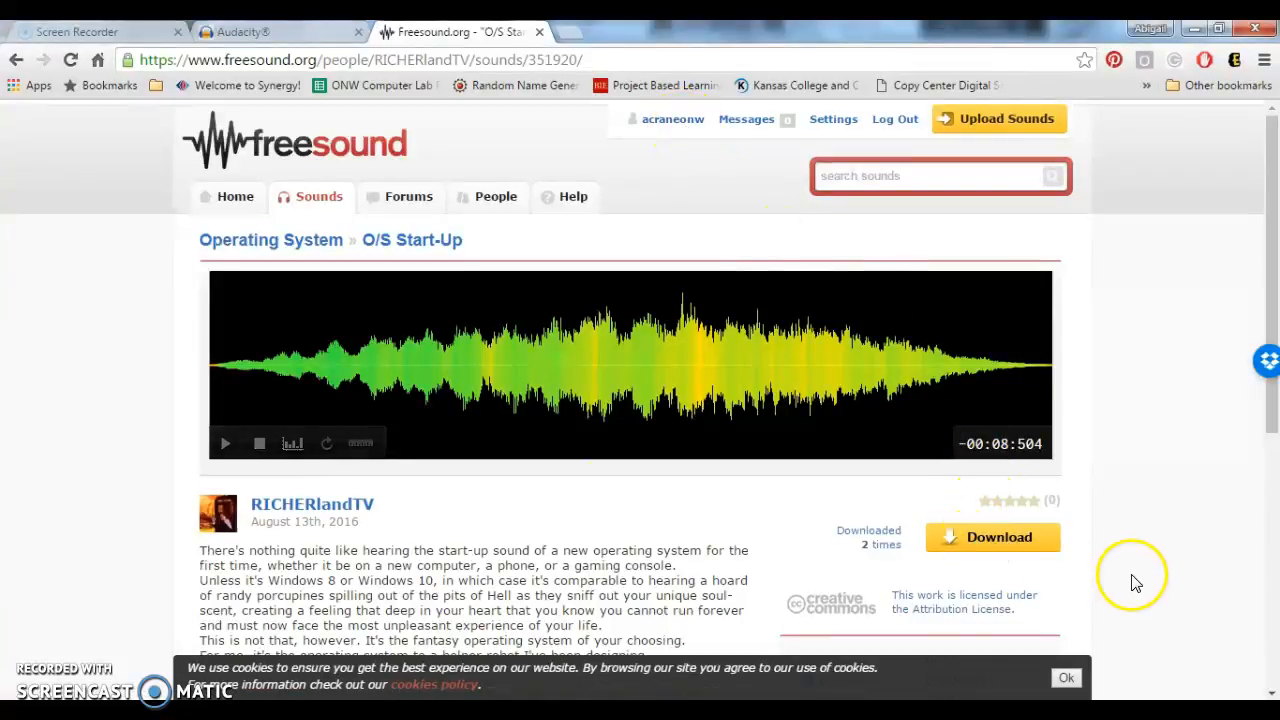
{"action": "left_click", "coordinate": [977, 545]}
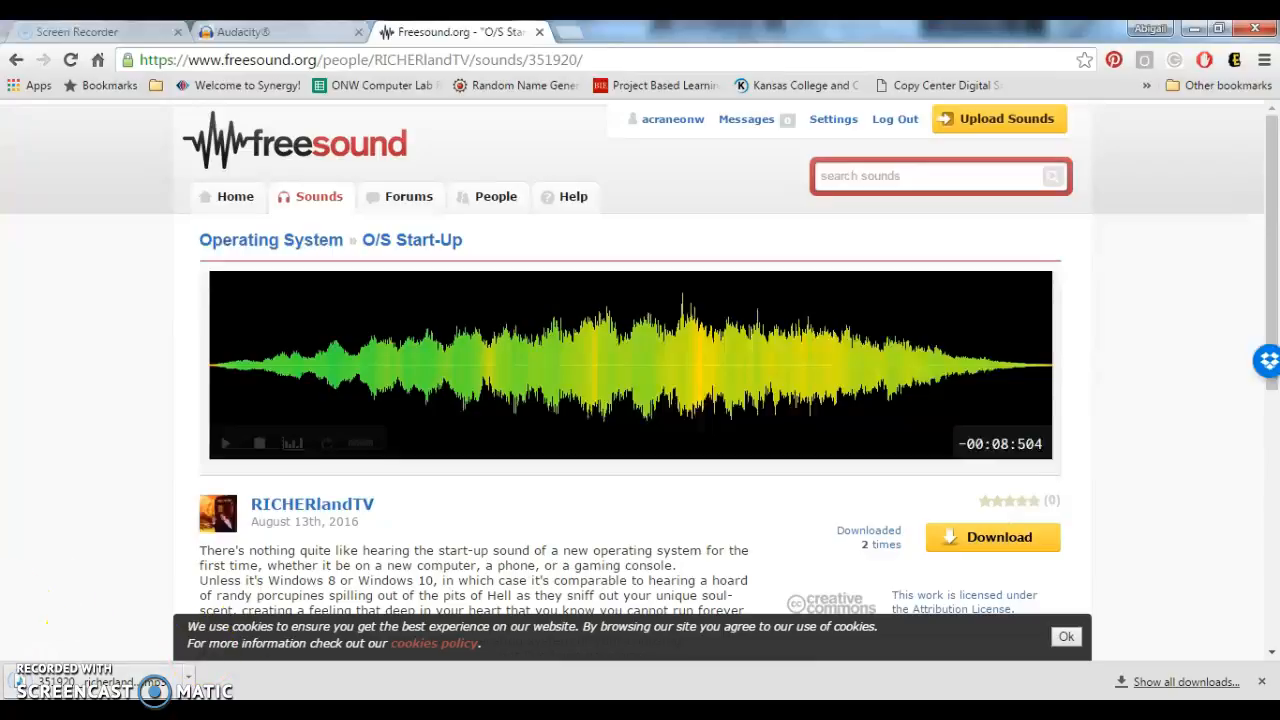
Switch to Windows Explorer and open the Downloads folder from the recent places.
{"action": "left_click", "coordinate": [222, 708]}
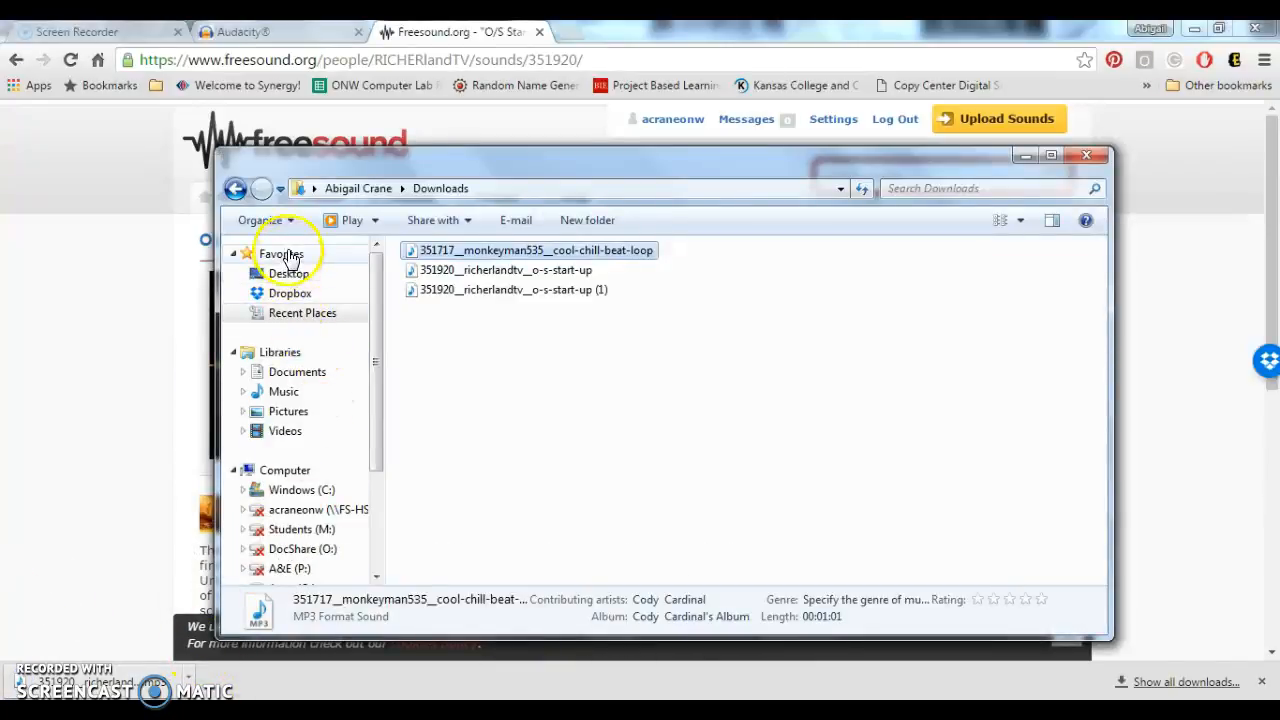
{"action": "left_click", "coordinate": [305, 313]}
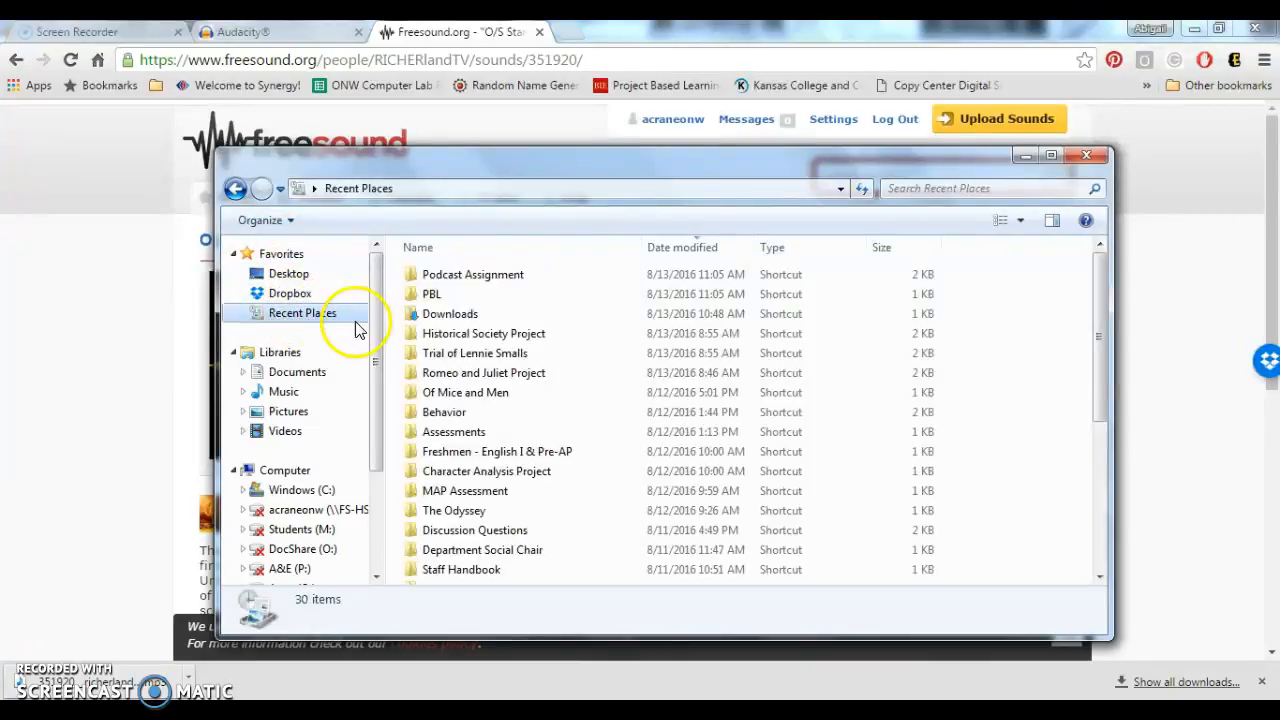
{"action": "double_click", "coordinate": [484, 318]}
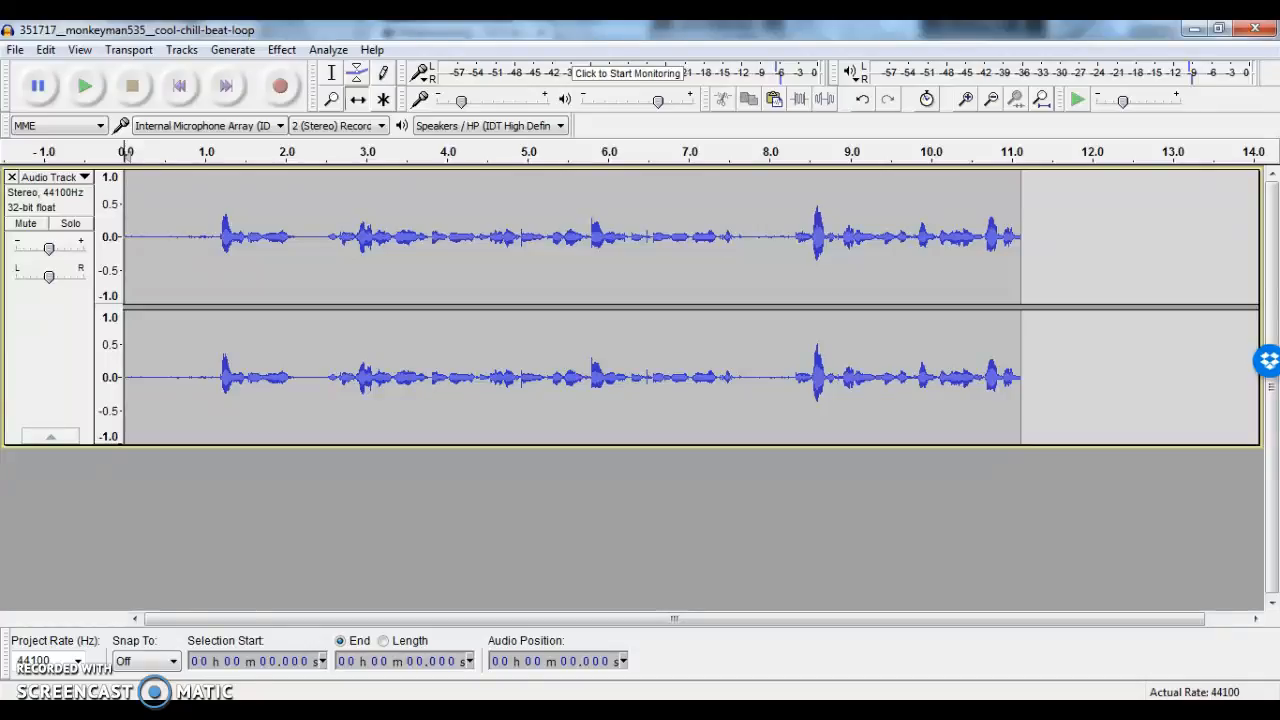
Import the downloaded 351920__richerlandtv__o-s-start-up file into the Audacity project as a new track below the voice recording.
{"action": "left_click", "coordinate": [140, 708]}
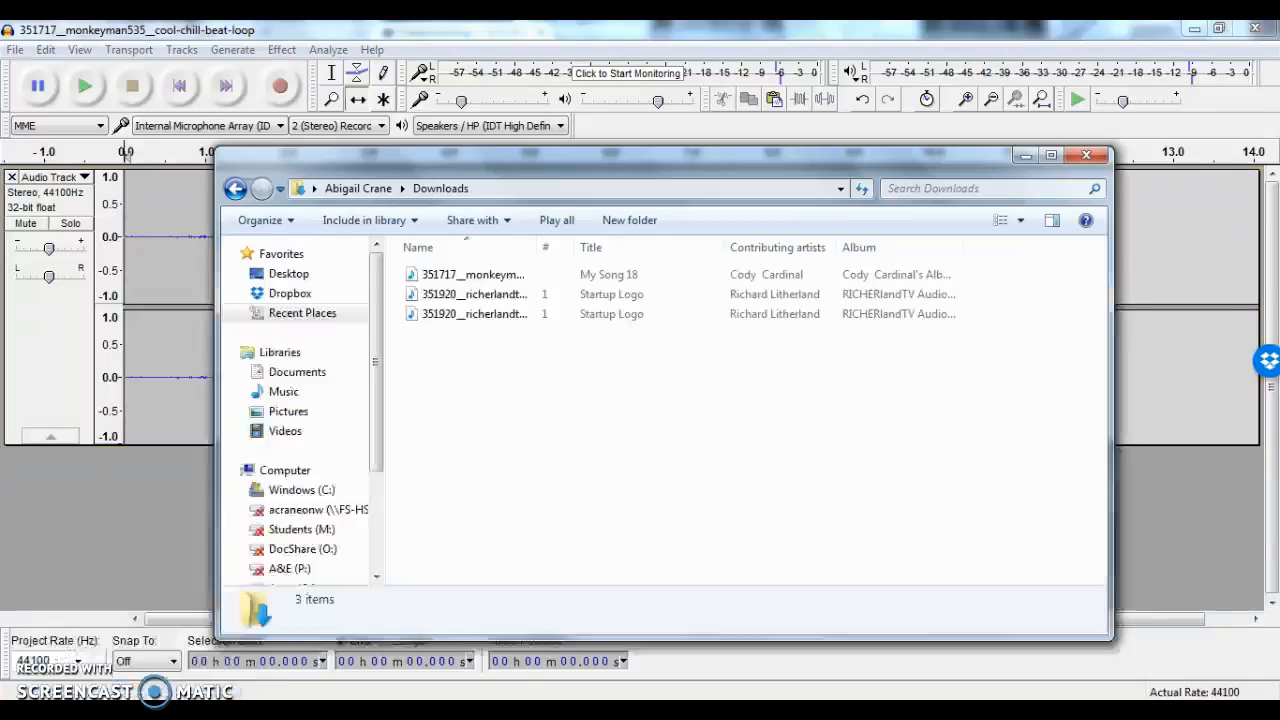
{"action": "left_click_drag", "start_coordinate": [517, 283], "coordinate": [88, 410]}
{"action": "left_click_drag", "start_coordinate": [110, 509], "coordinate": [468, 293]}
{"action": "left_click_drag", "start_coordinate": [471, 295], "coordinate": [112, 465]}
{"action": "left_click", "coordinate": [790, 30]}
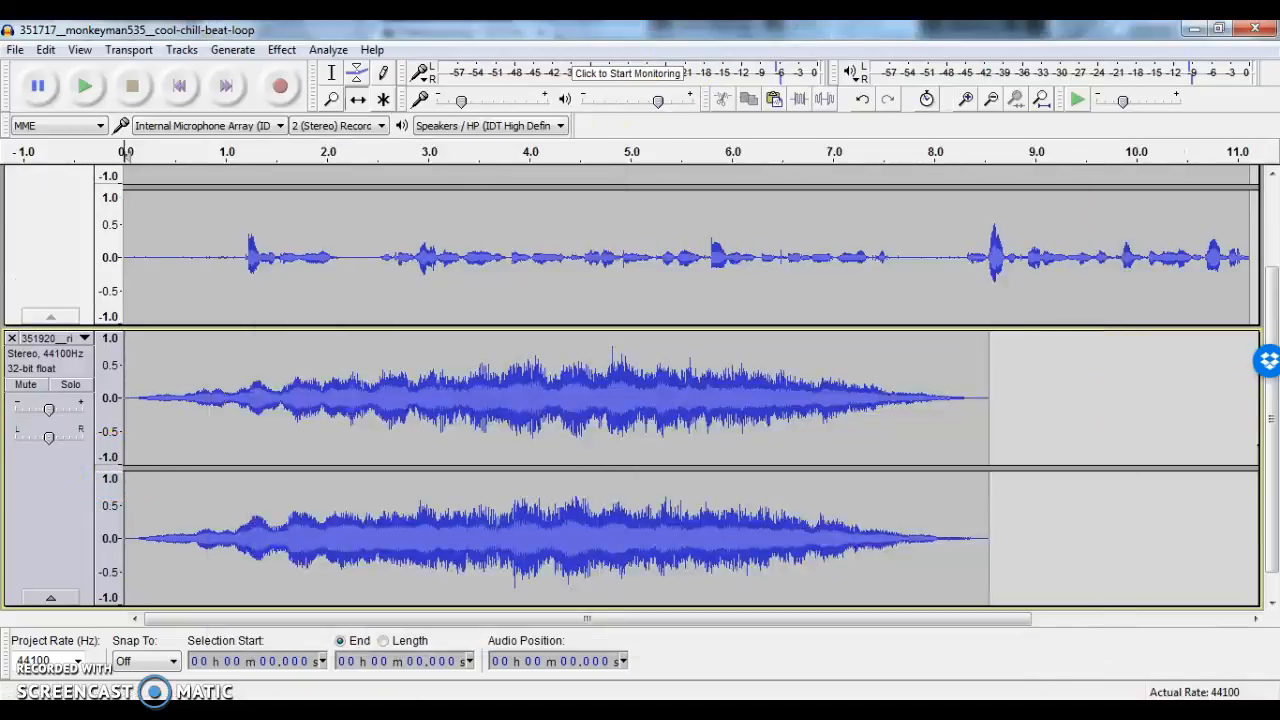
Check both tracks and play them together for a few seconds from the start.
{"action": "left_click_drag", "start_coordinate": [1275, 327], "coordinate": [1271, 223]}
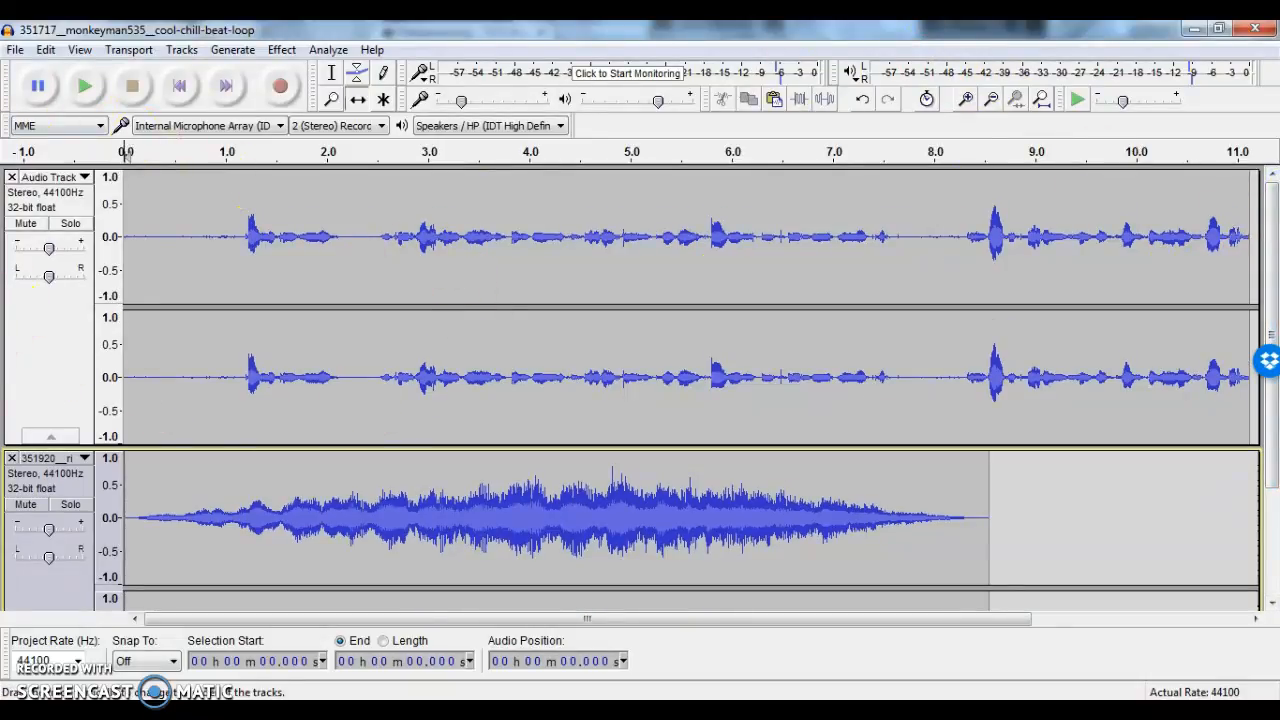
{"action": "left_click_drag", "start_coordinate": [1275, 400], "coordinate": [1274, 490]}
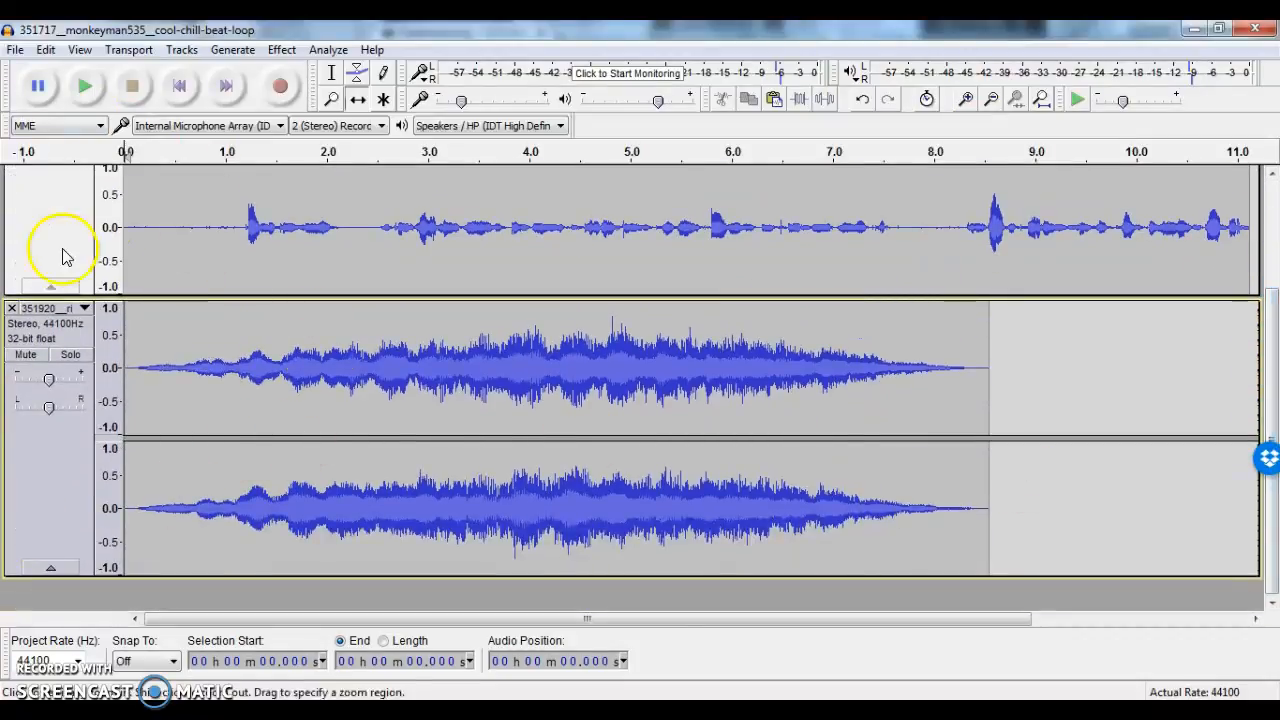
{"action": "left_click_drag", "start_coordinate": [1274, 357], "coordinate": [1275, 240]}
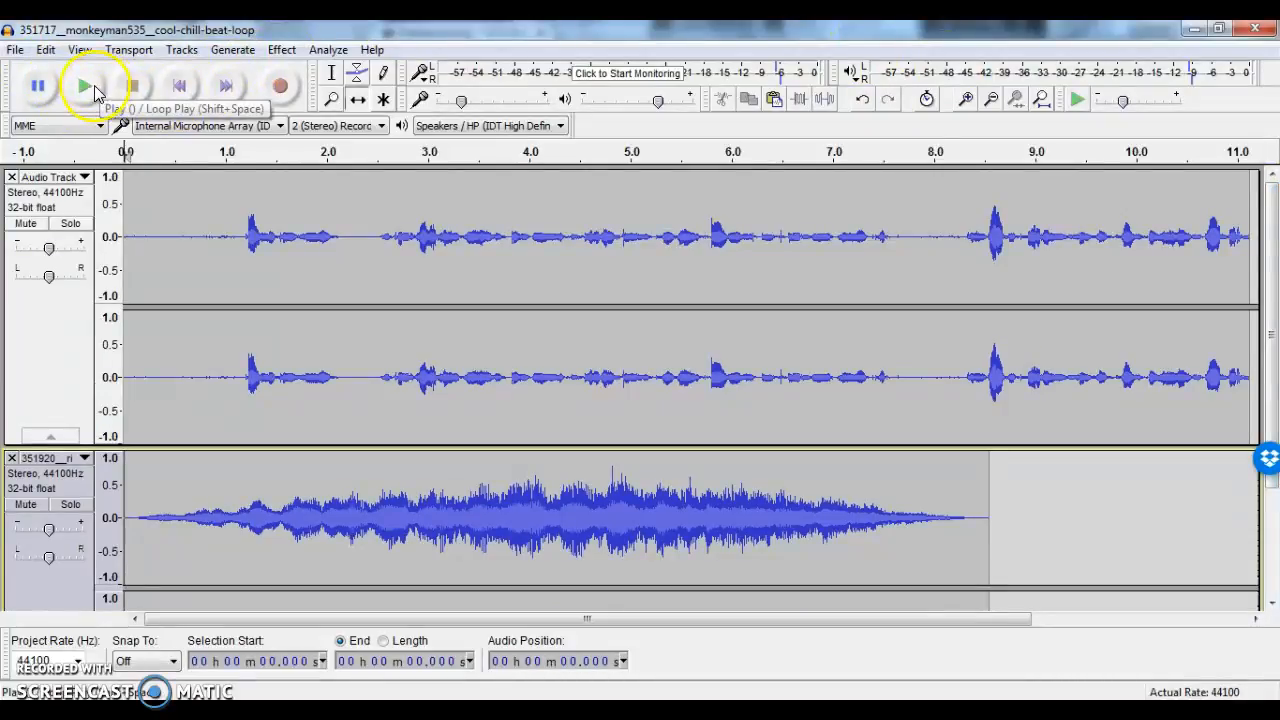
{"action": "left_click", "coordinate": [87, 86]}
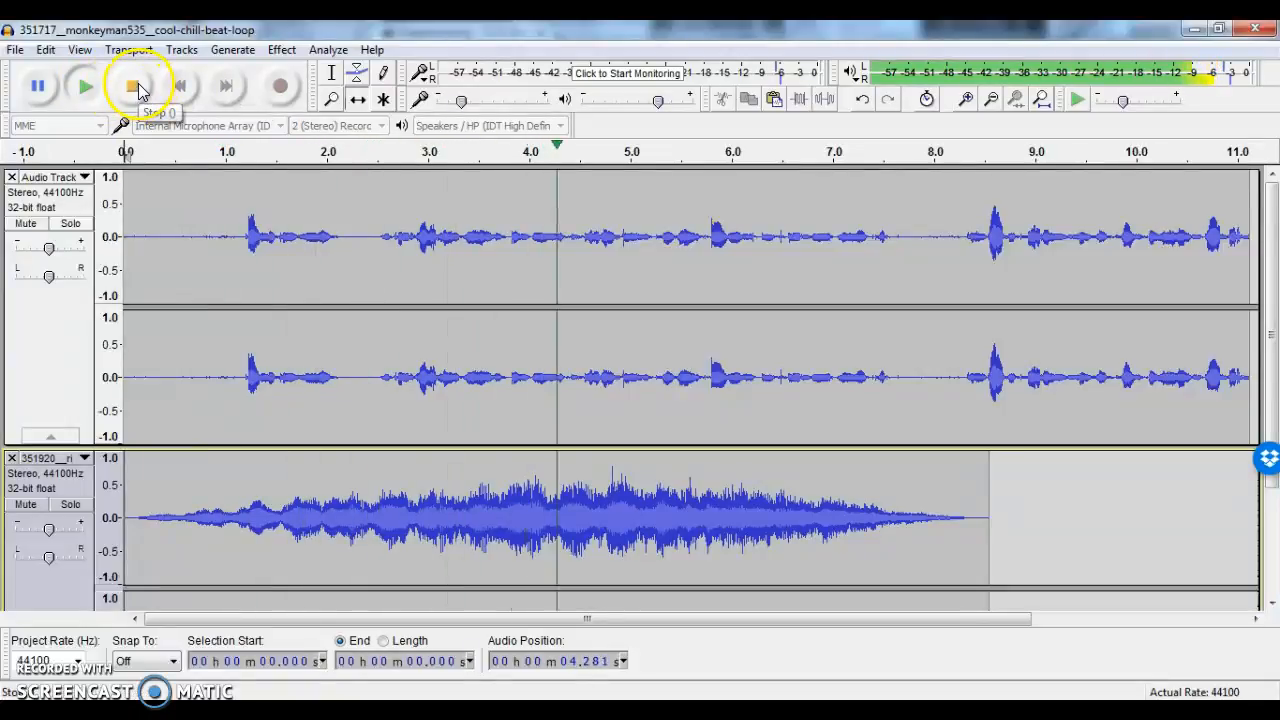
{"action": "left_click", "coordinate": [136, 87]}
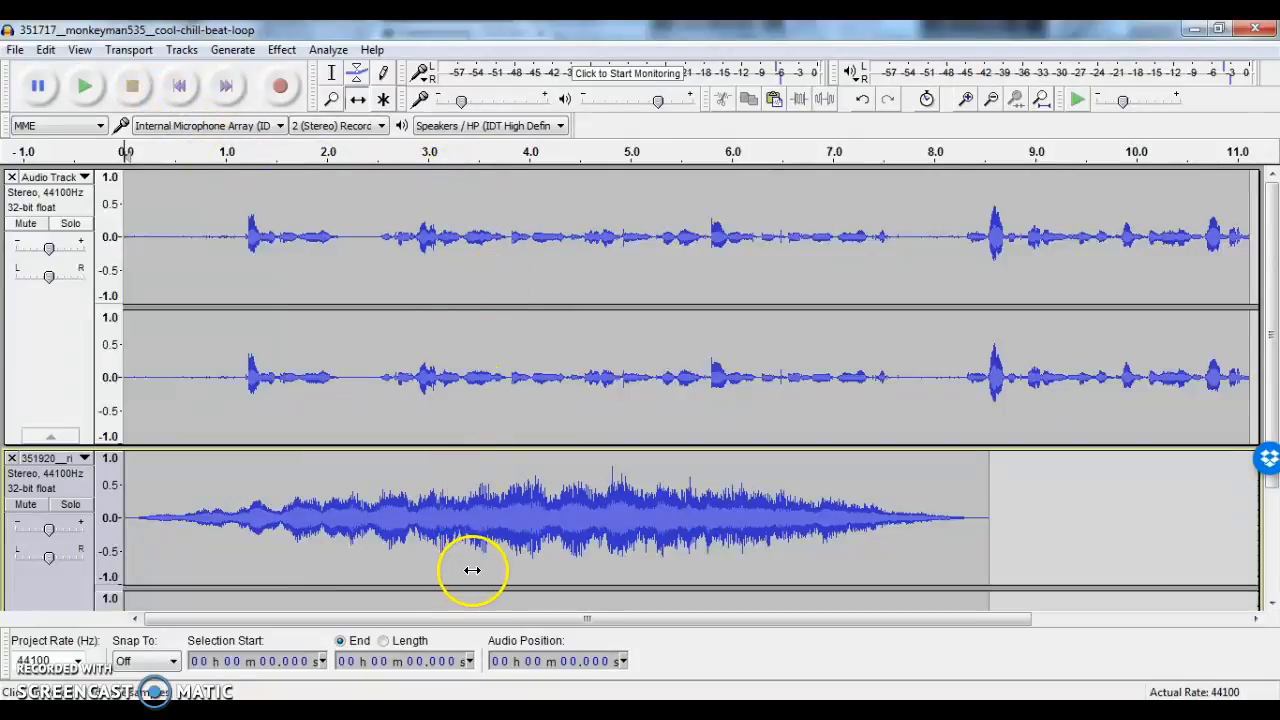
Time-shift the start-up sound clip so it begins right after the voice recording ends, at about 11.2 seconds.
{"action": "left_click", "coordinate": [357, 99]}
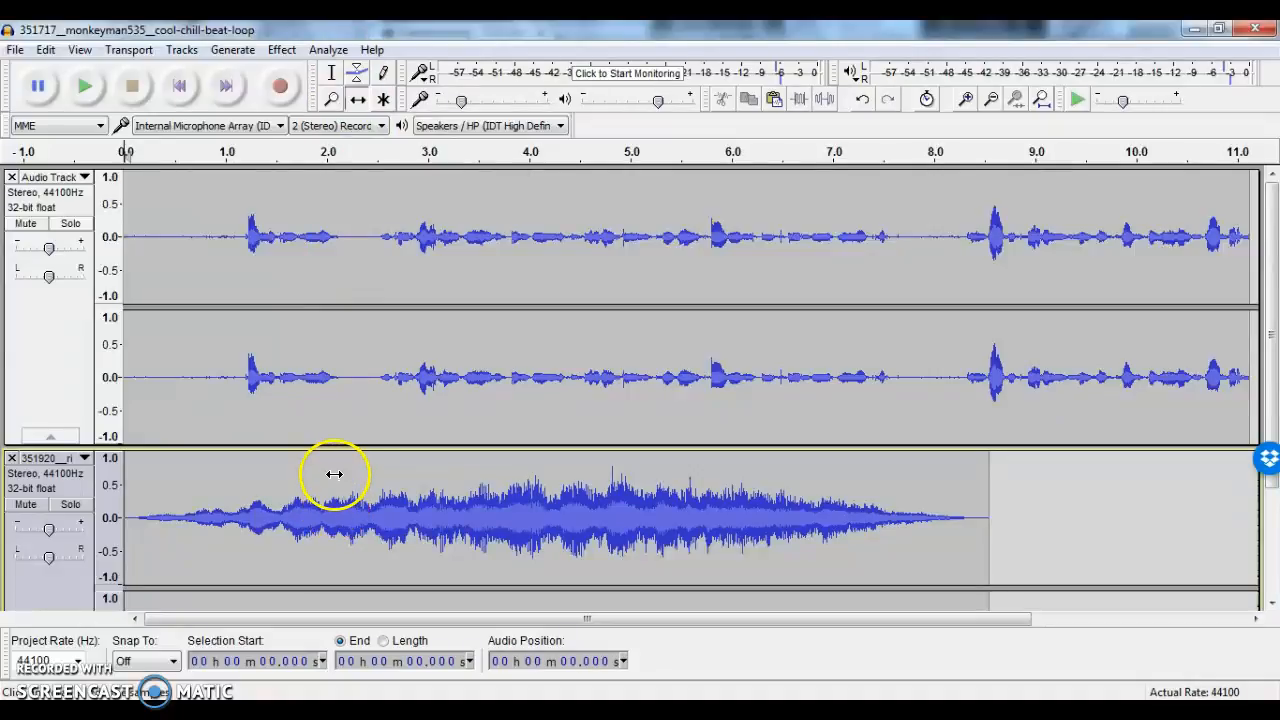
{"action": "left_click_drag", "start_coordinate": [334, 467], "coordinate": [1258, 470]}
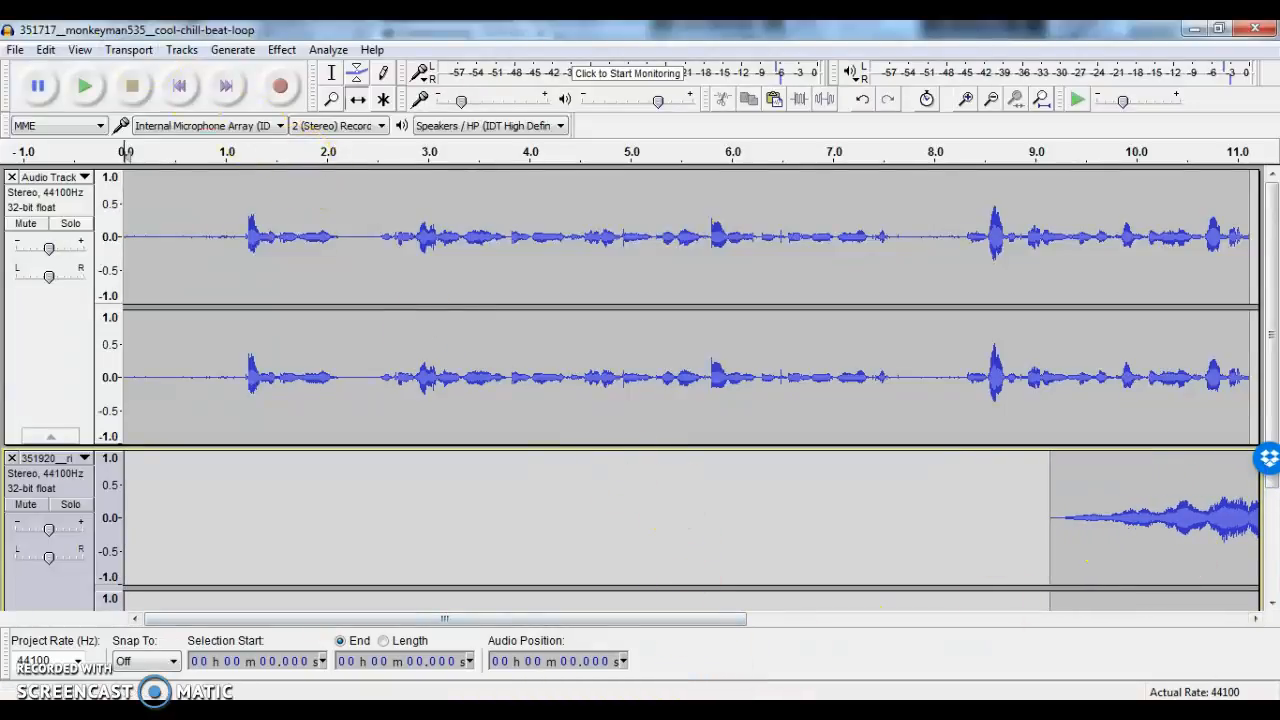
{"action": "left_click", "coordinate": [74, 50]}
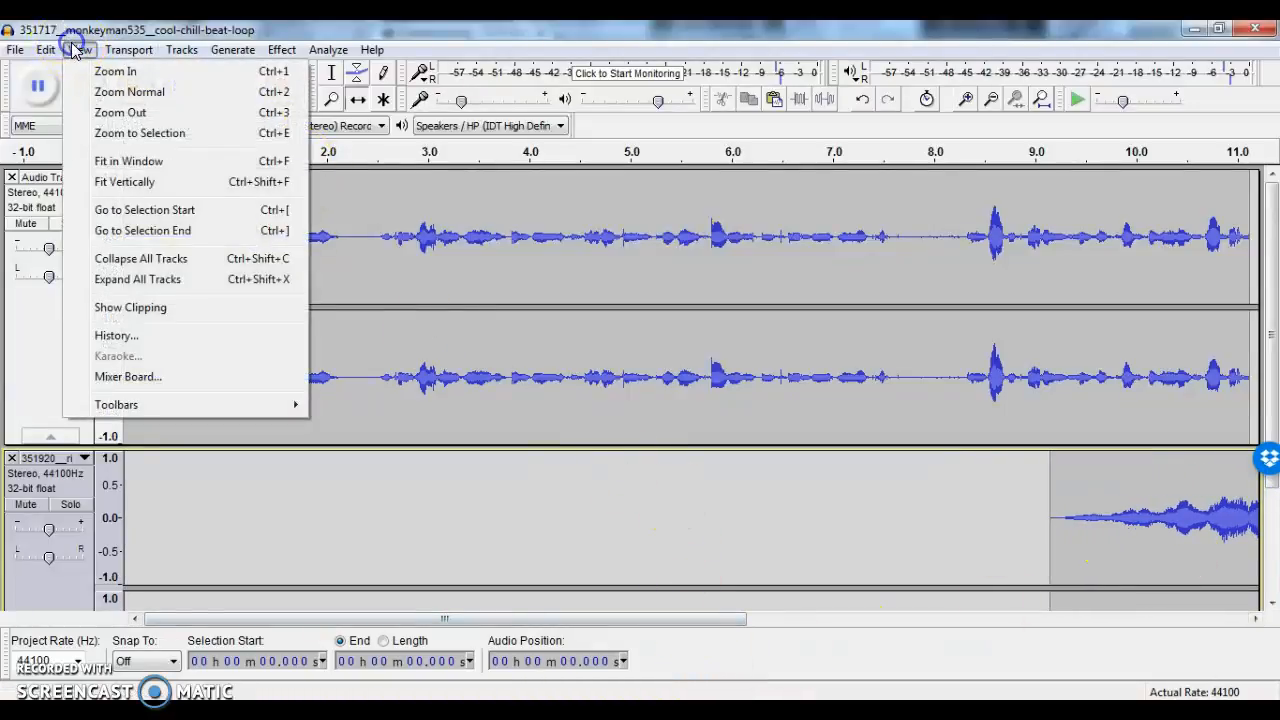
{"action": "left_click", "coordinate": [92, 112]}
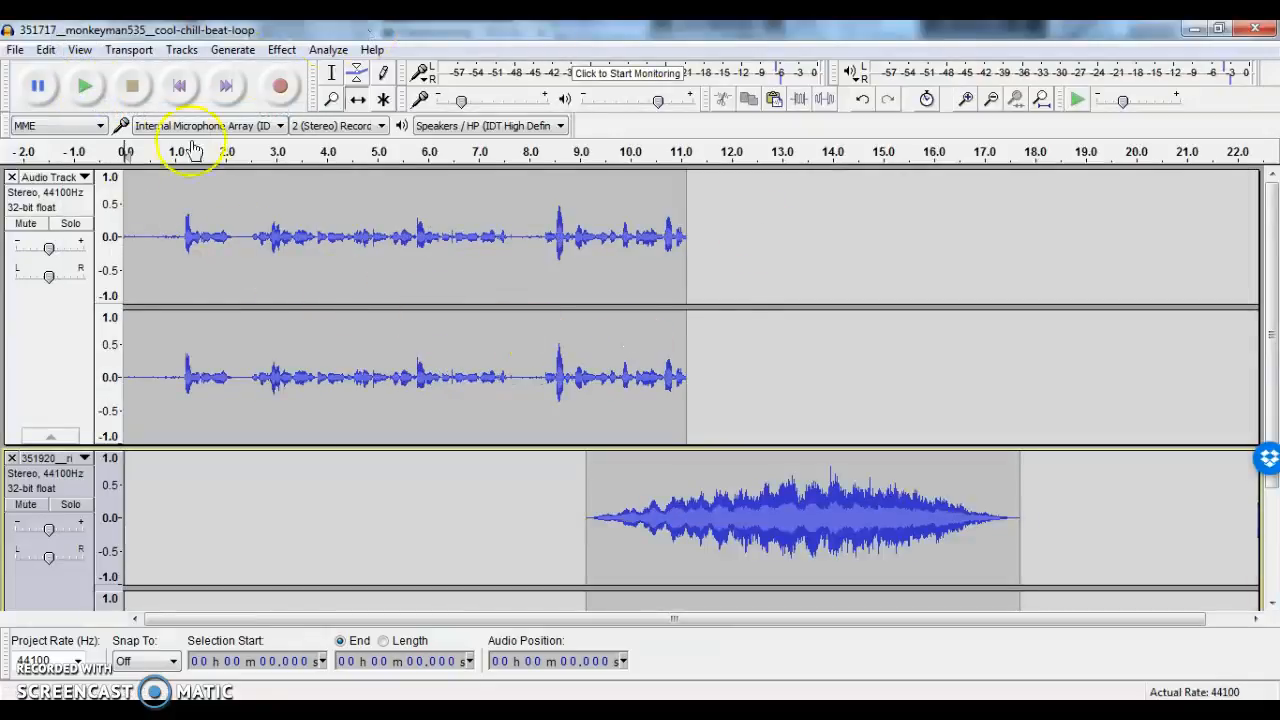
{"action": "left_click_drag", "start_coordinate": [631, 463], "coordinate": [731, 474]}
{"action": "scroll", "coordinate": [735, 476], "scroll_direction": "down", "scroll_amount": 2}
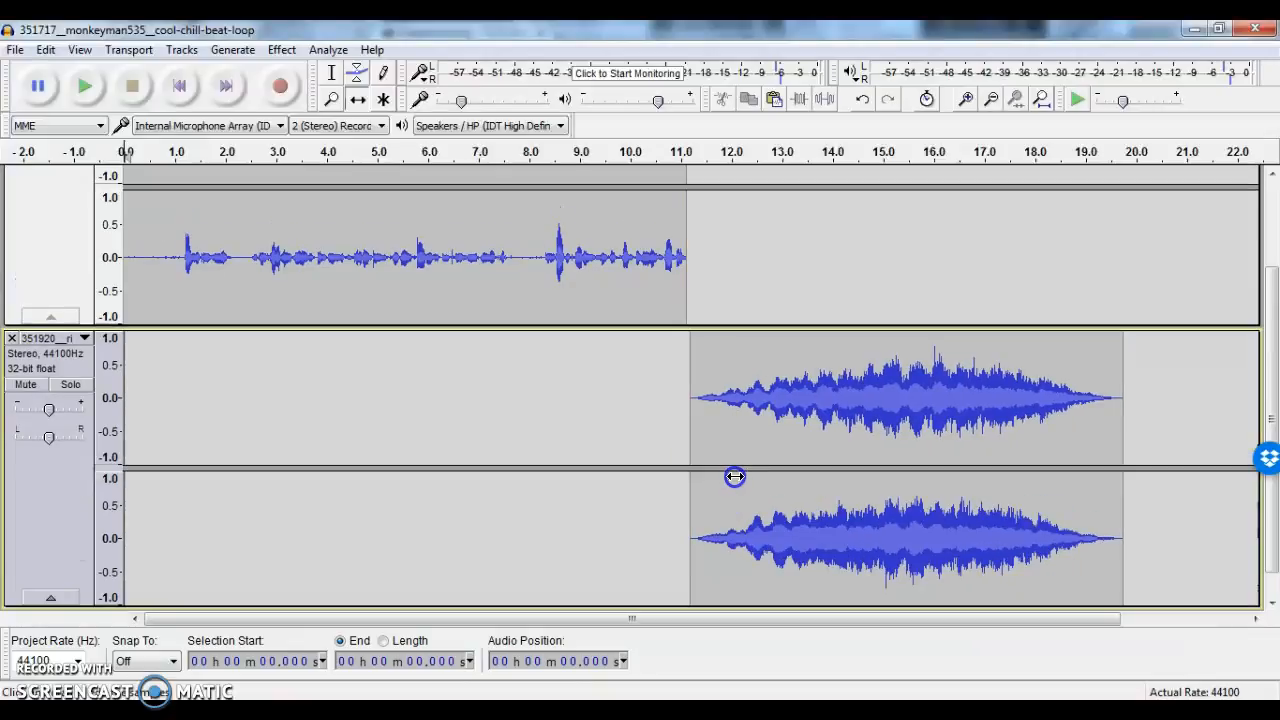
Play the project from the voice recording into the shifted start-up sound, and stop playback.
{"action": "left_click_drag", "start_coordinate": [1272, 546], "coordinate": [1274, 428]}
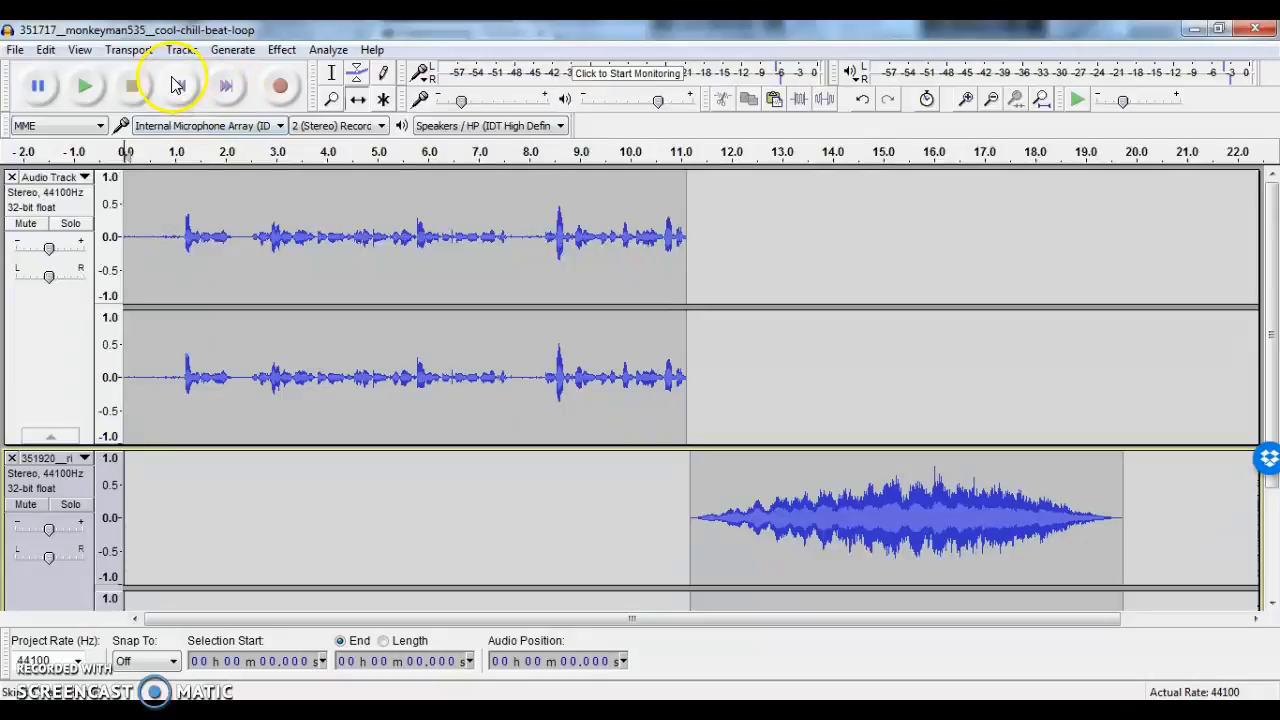
{"action": "left_click", "coordinate": [83, 86]}
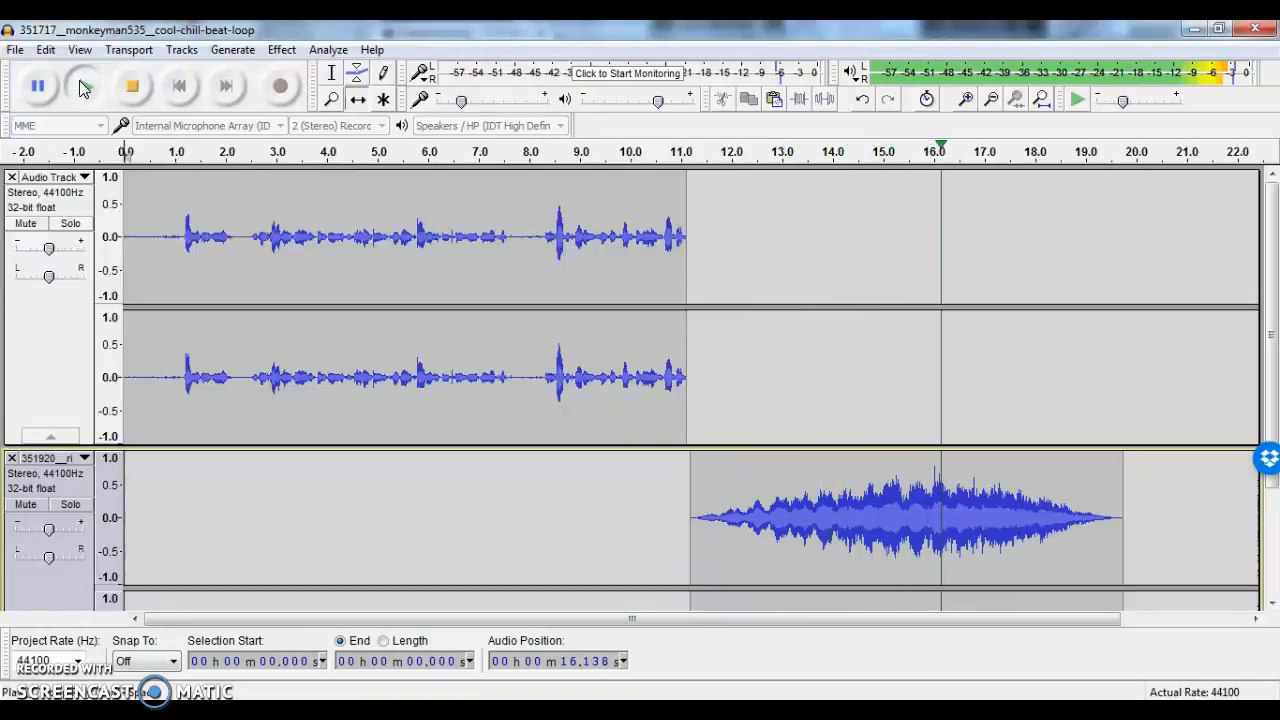
{"action": "left_click", "coordinate": [118, 88]}
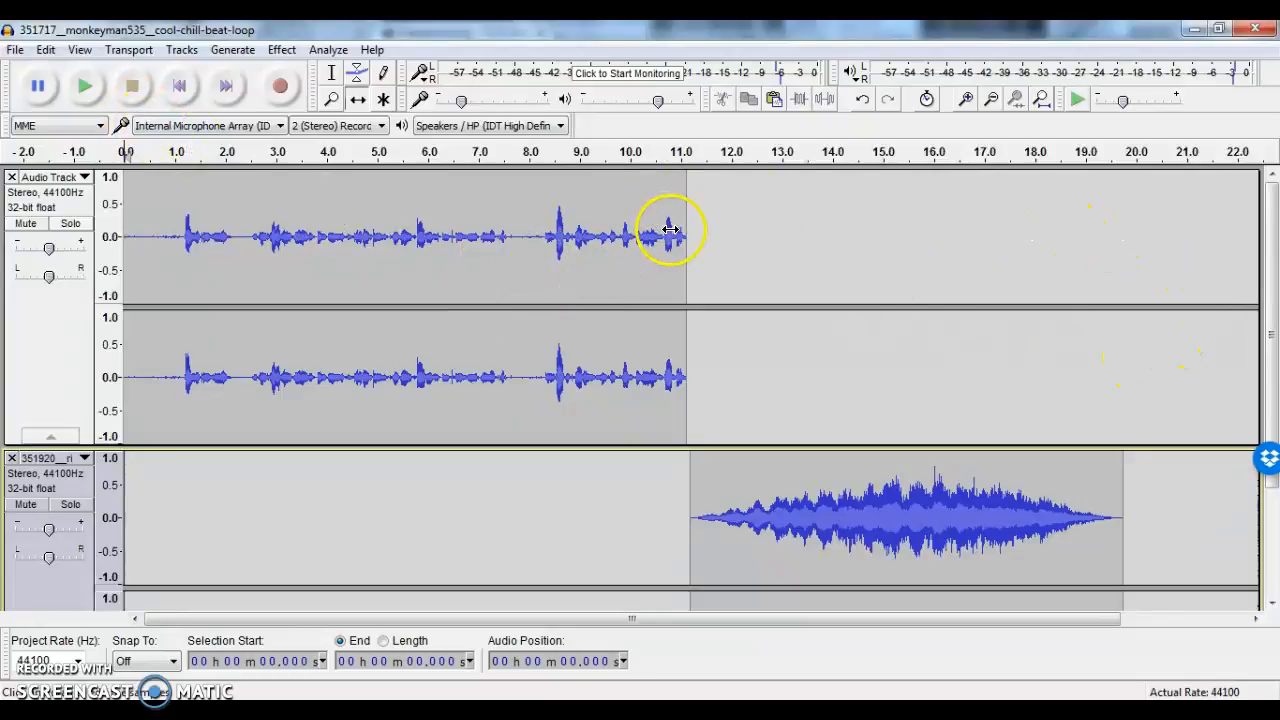
Cut the end of the start-up sound clip, from about 15.8 s to its end at about 19.7 s.
{"action": "left_click", "coordinate": [331, 76]}
{"action": "left_click_drag", "start_coordinate": [924, 522], "coordinate": [1120, 538]}
{"action": "scroll", "coordinate": [1120, 538], "scroll_direction": "down", "scroll_amount": 2}
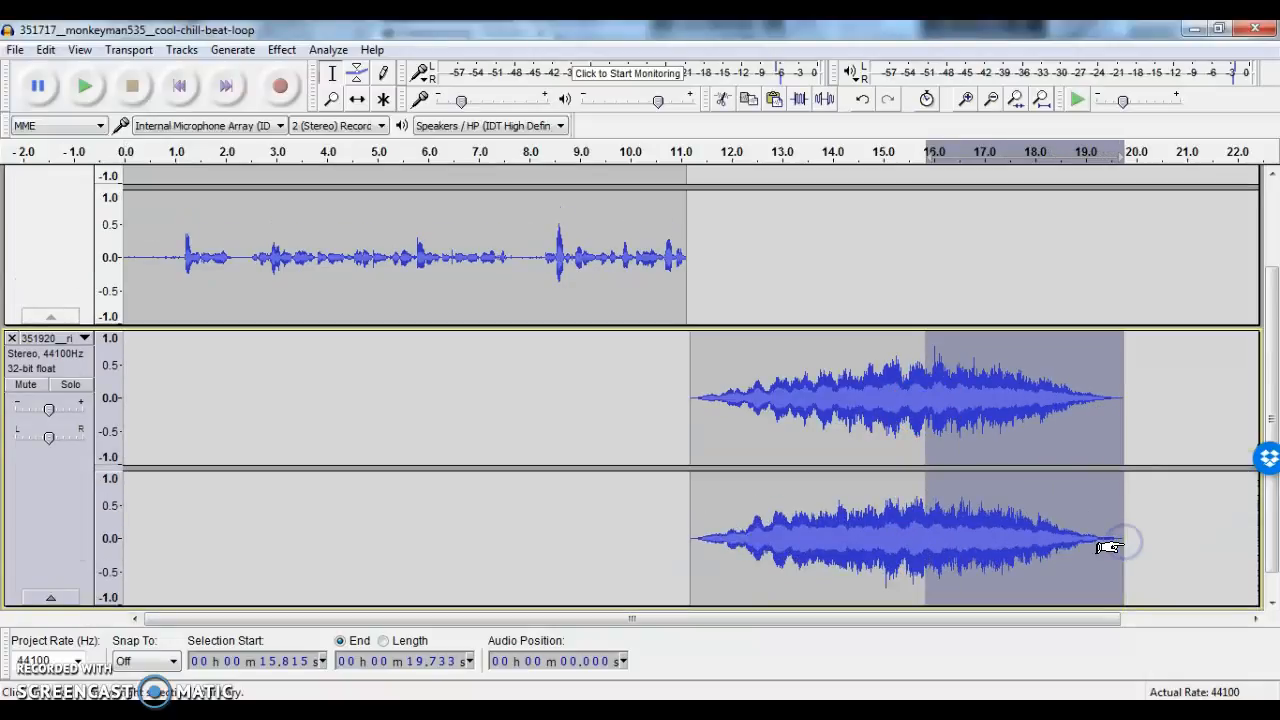
{"action": "left_click", "coordinate": [723, 100]}
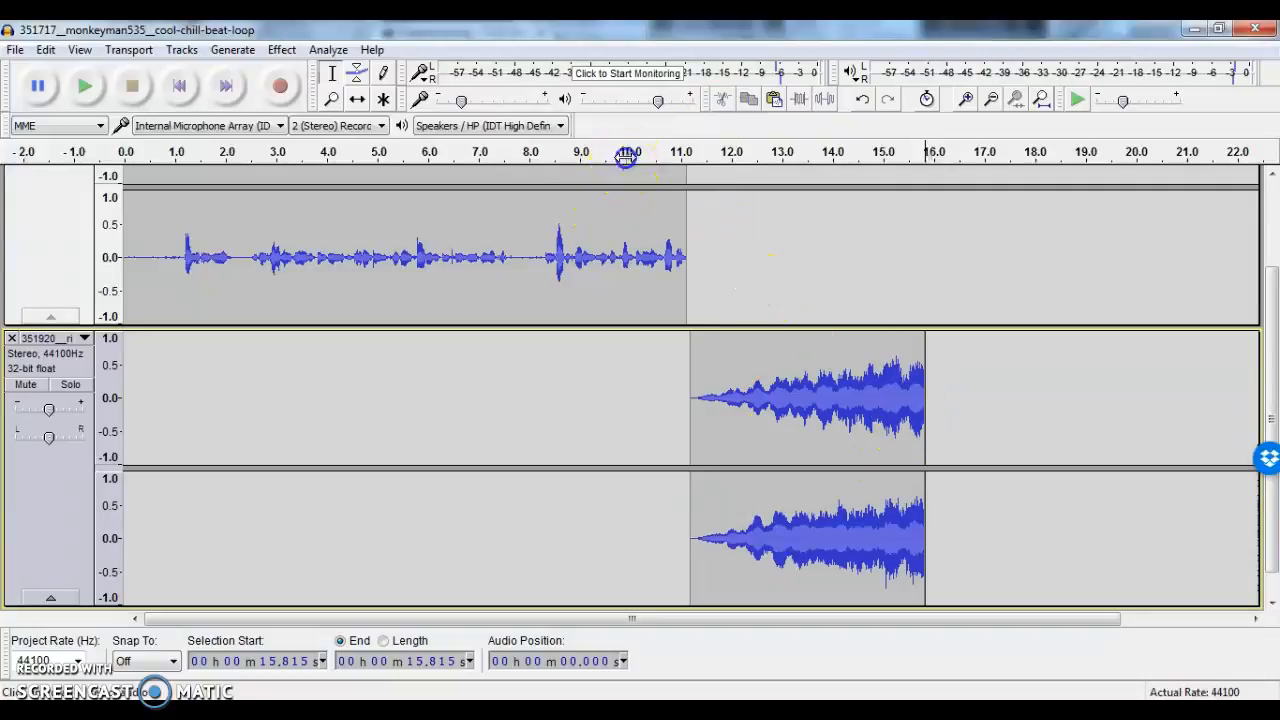
{"action": "left_click", "coordinate": [629, 156]}
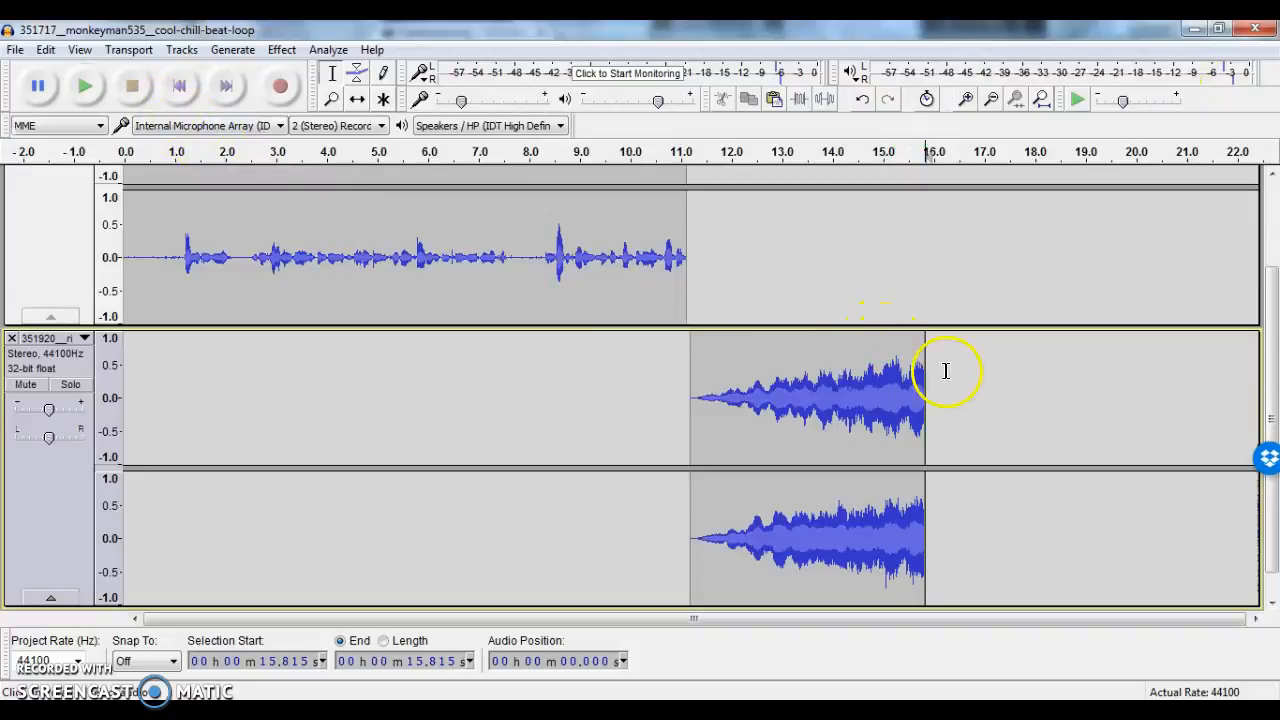
{"action": "left_click_drag", "start_coordinate": [1275, 392], "coordinate": [1274, 222]}
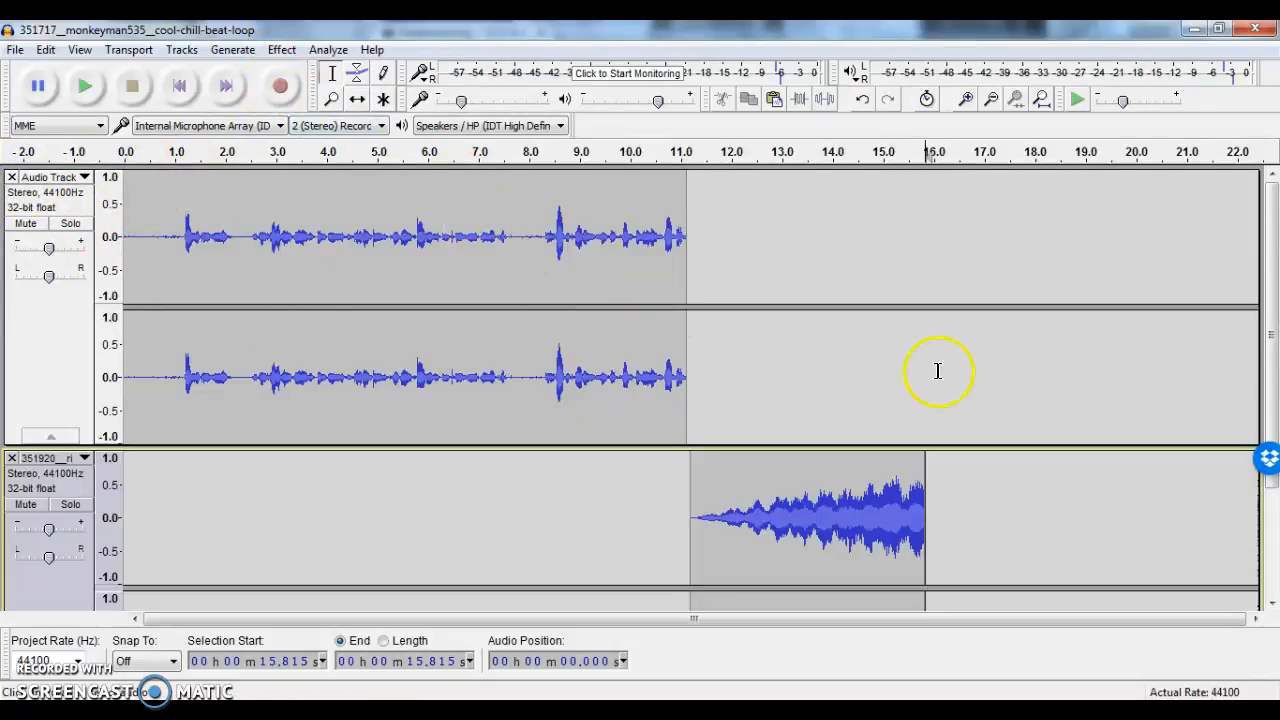
{"action": "left_click_drag", "start_coordinate": [1274, 359], "coordinate": [1274, 225]}
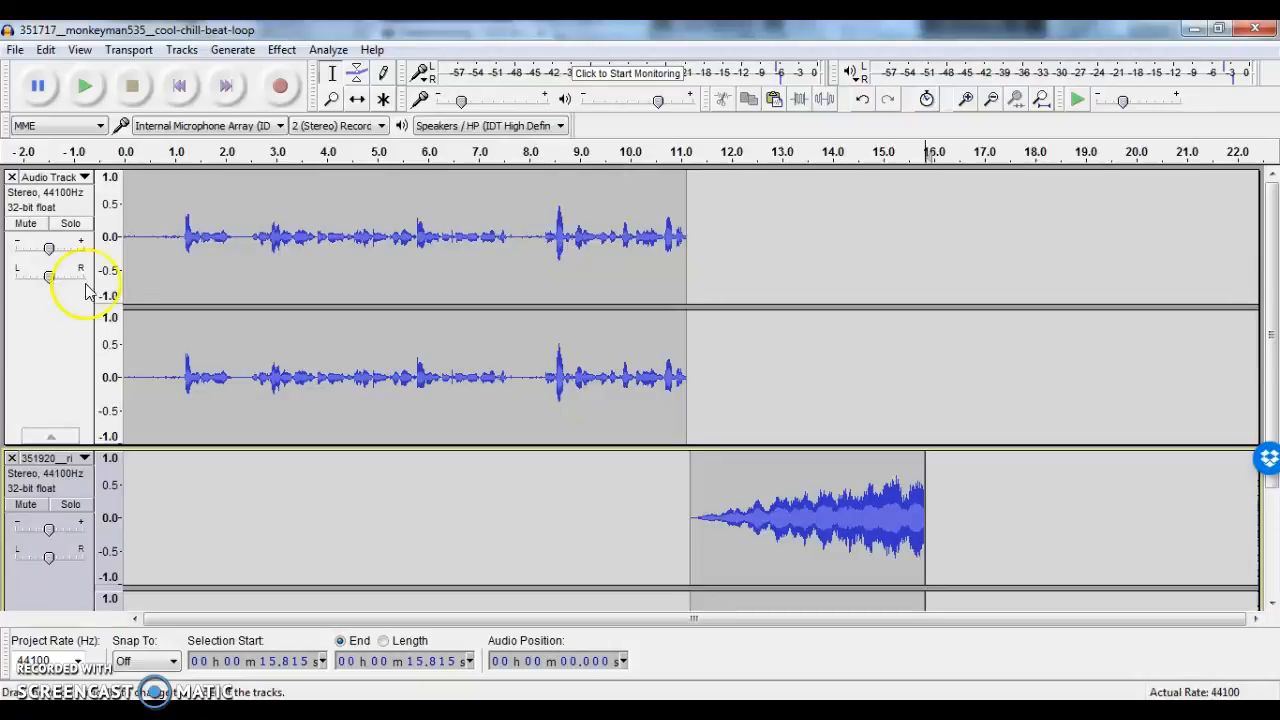
Set up an audio export of the project to the Desktop as an MP3 file named Sample Podcast Recording.
{"action": "left_click", "coordinate": [12, 50]}
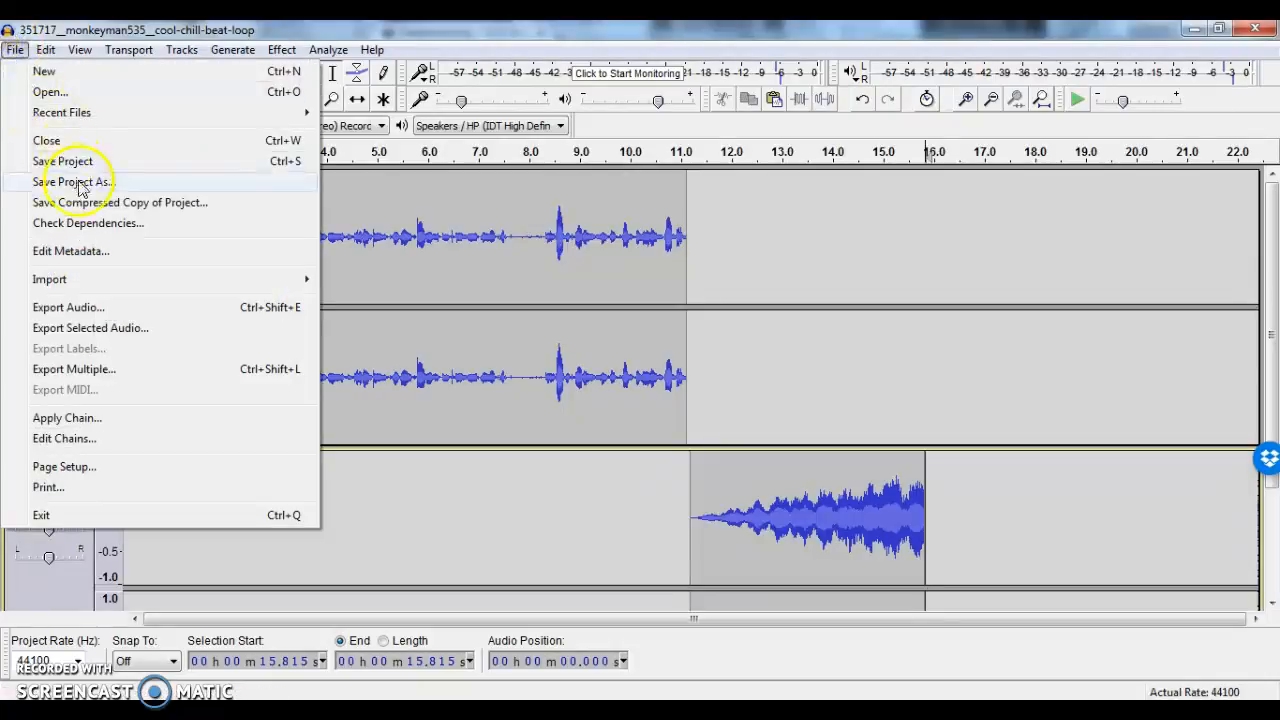
{"action": "left_click", "coordinate": [175, 308]}
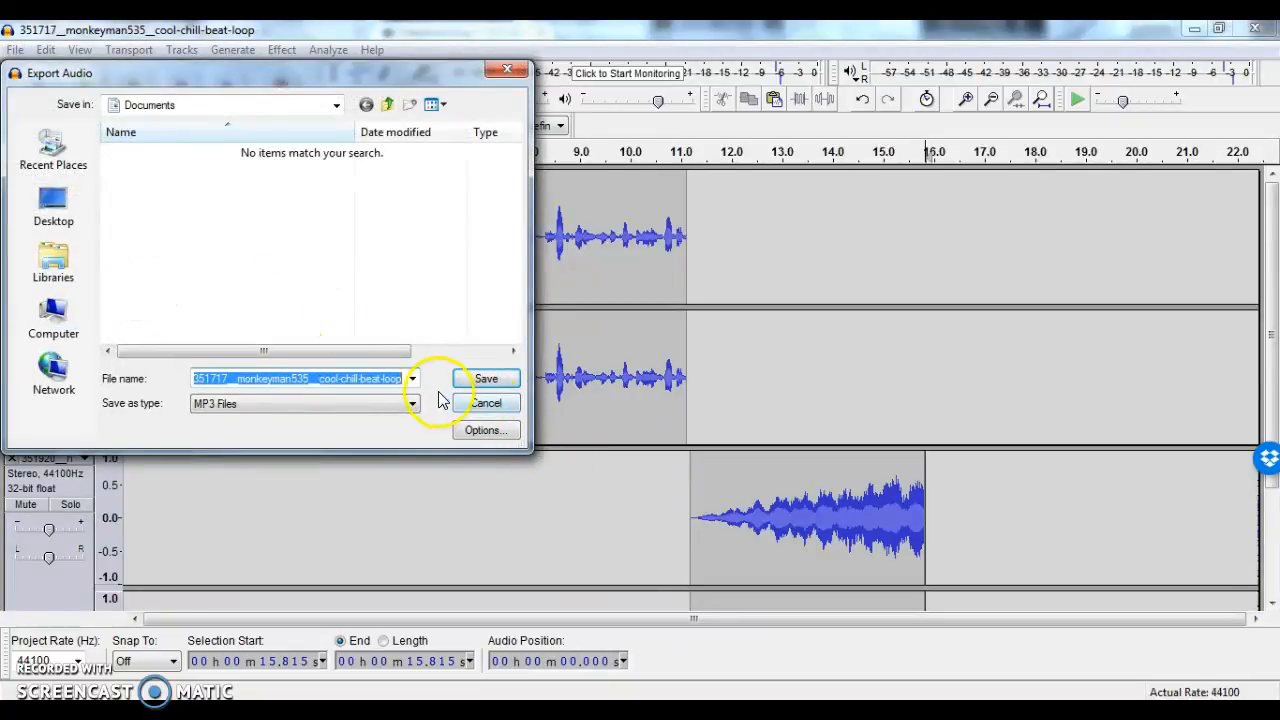
{"action": "left_click", "coordinate": [54, 336]}
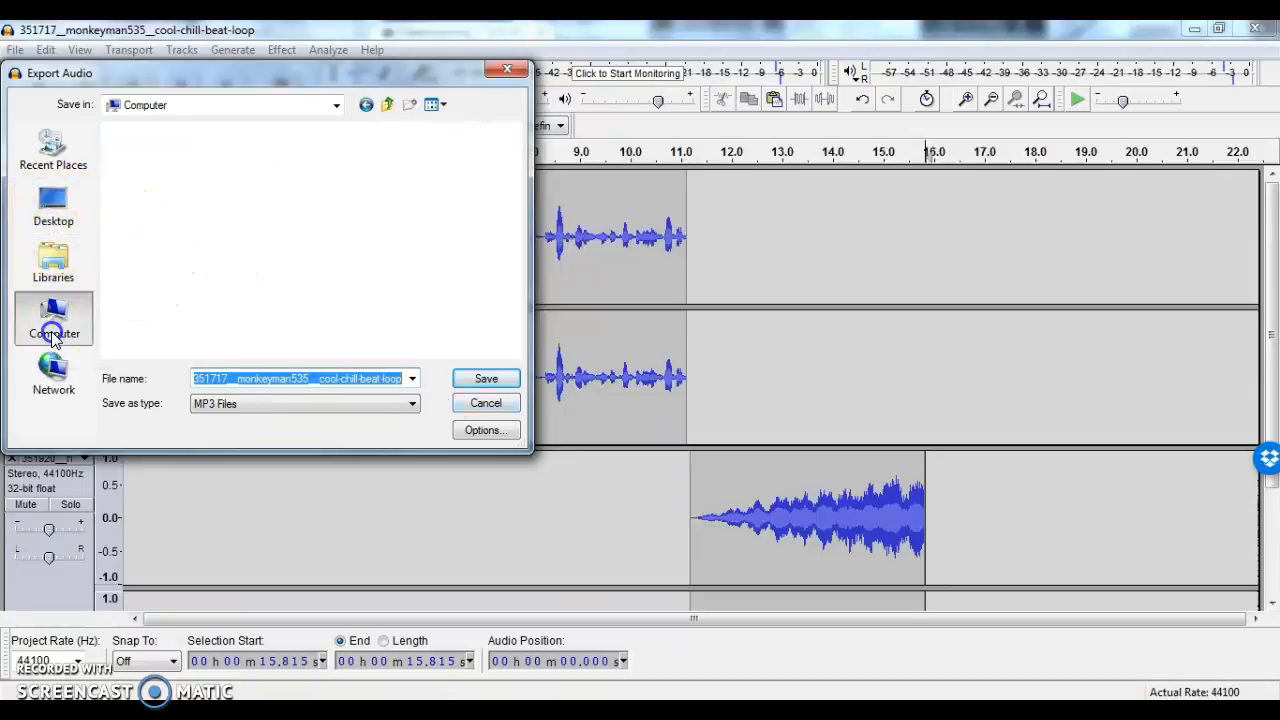
{"action": "left_click", "coordinate": [118, 240]}
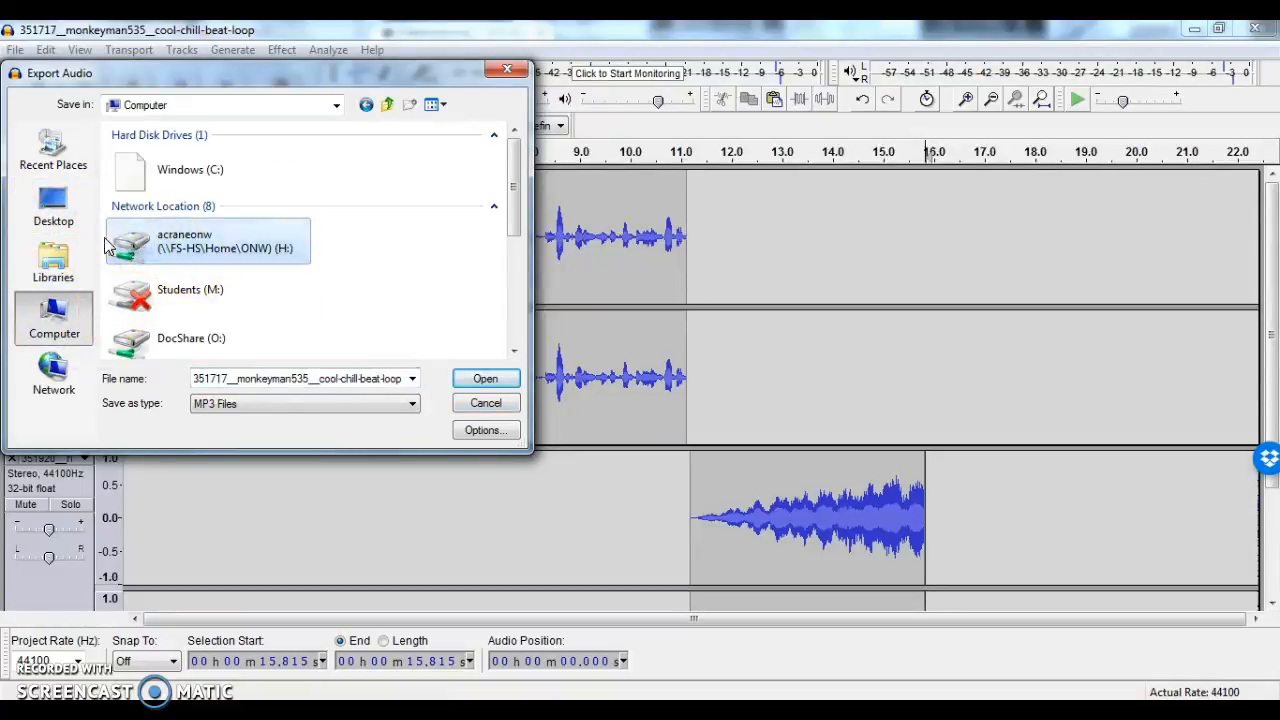
{"action": "left_click", "coordinate": [55, 215]}
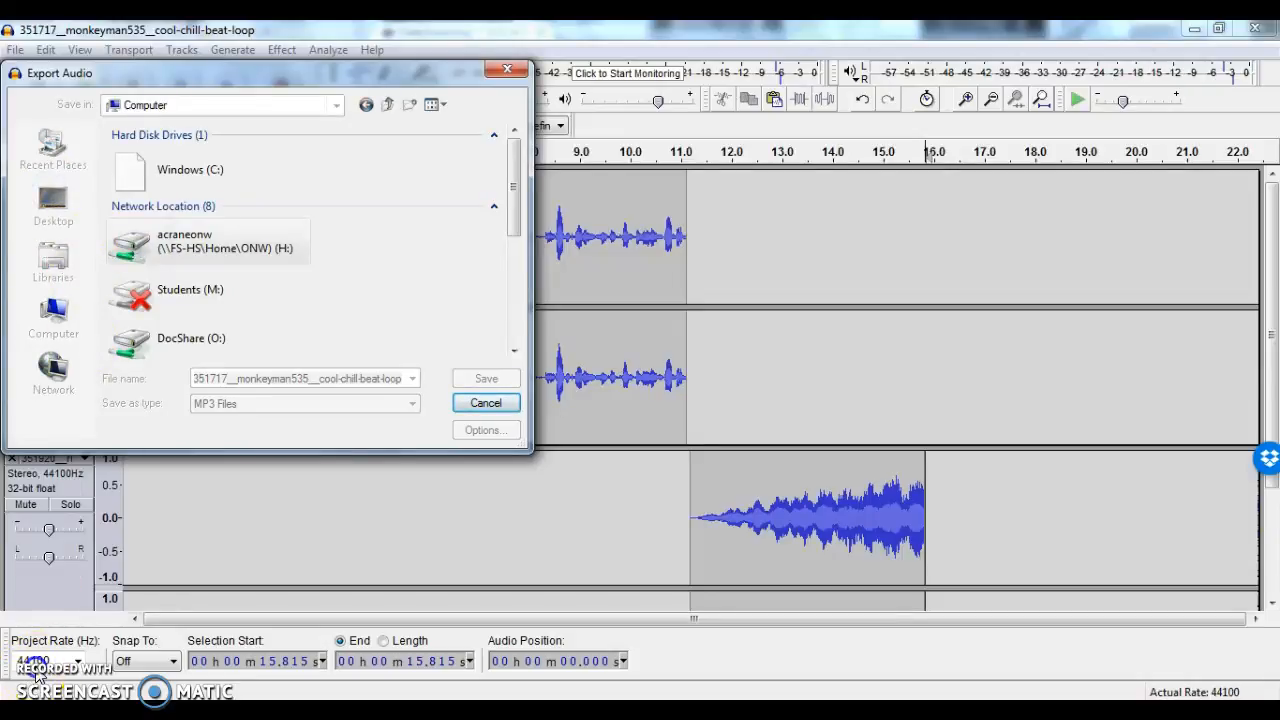
{"action": "type", "text": "Sample Podcast Recording"}
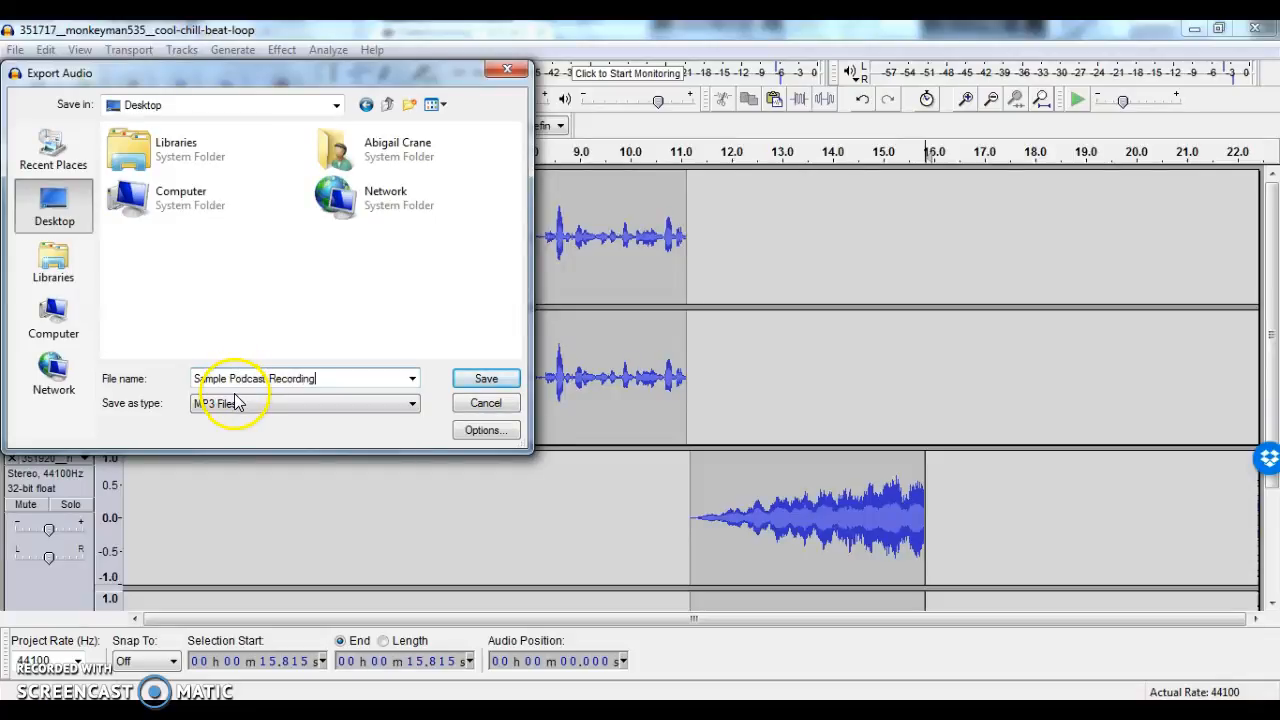
{"action": "left_click", "coordinate": [235, 403]}
{"action": "left_click", "coordinate": [233, 405]}
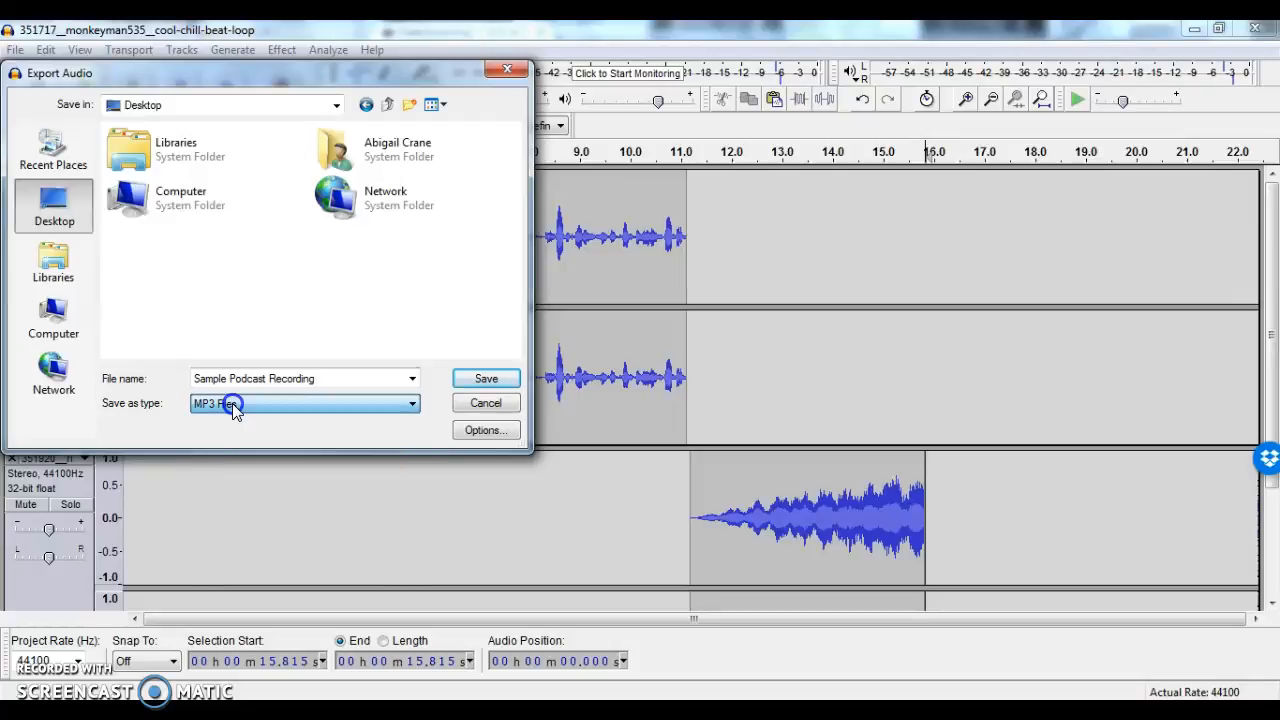
Save the MP3 export, accepting the mixdown to two stereo channels and the existing metadata tags.
{"action": "left_click", "coordinate": [486, 380]}
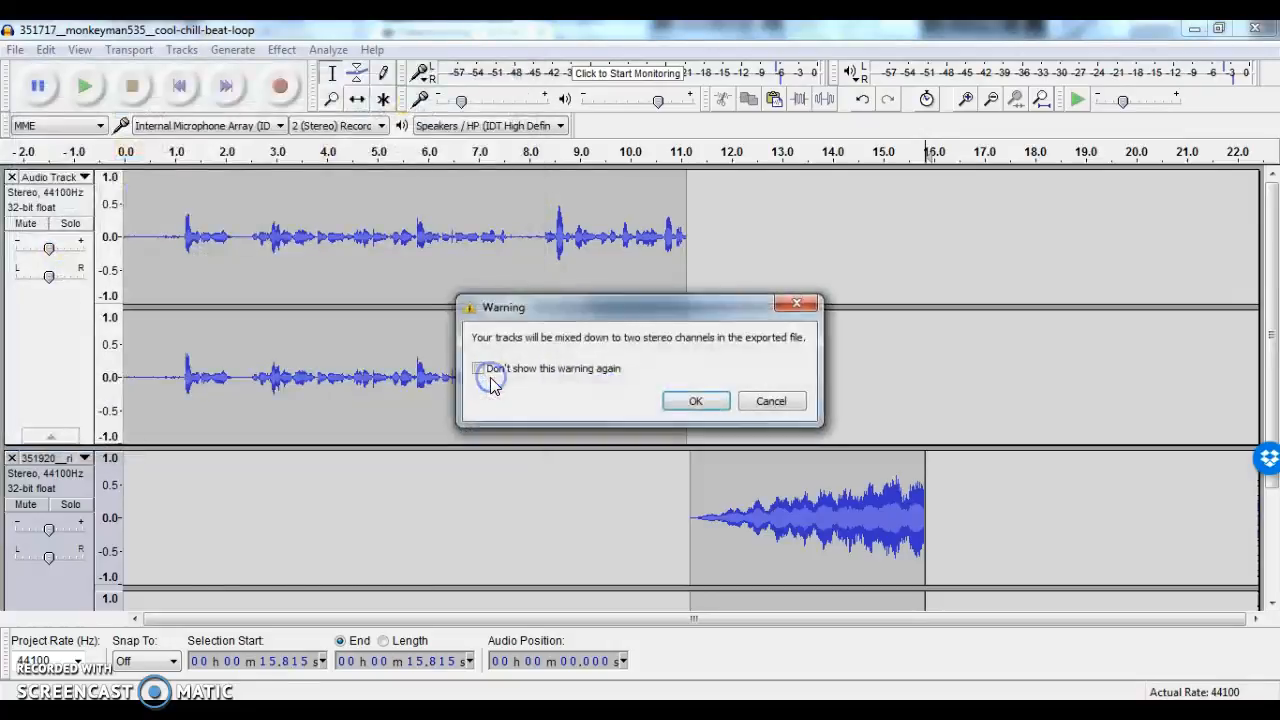
{"action": "left_click", "coordinate": [700, 400]}
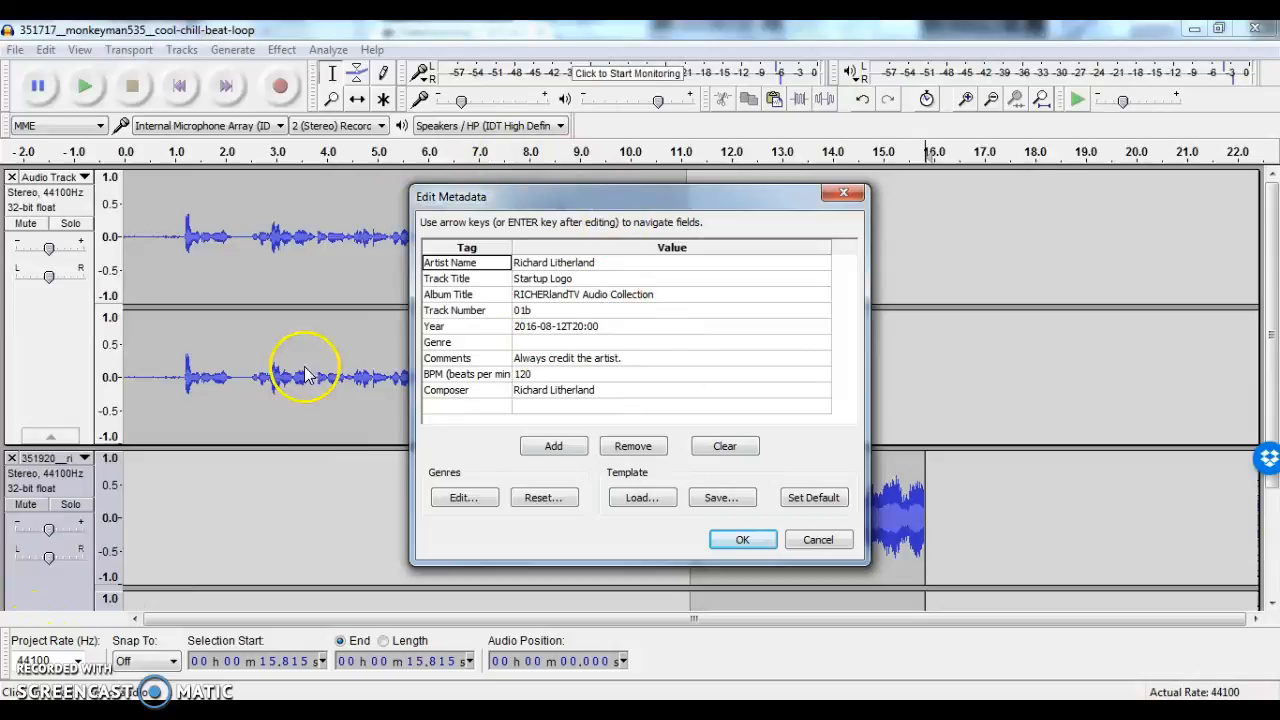
{"action": "left_click", "coordinate": [590, 262]}
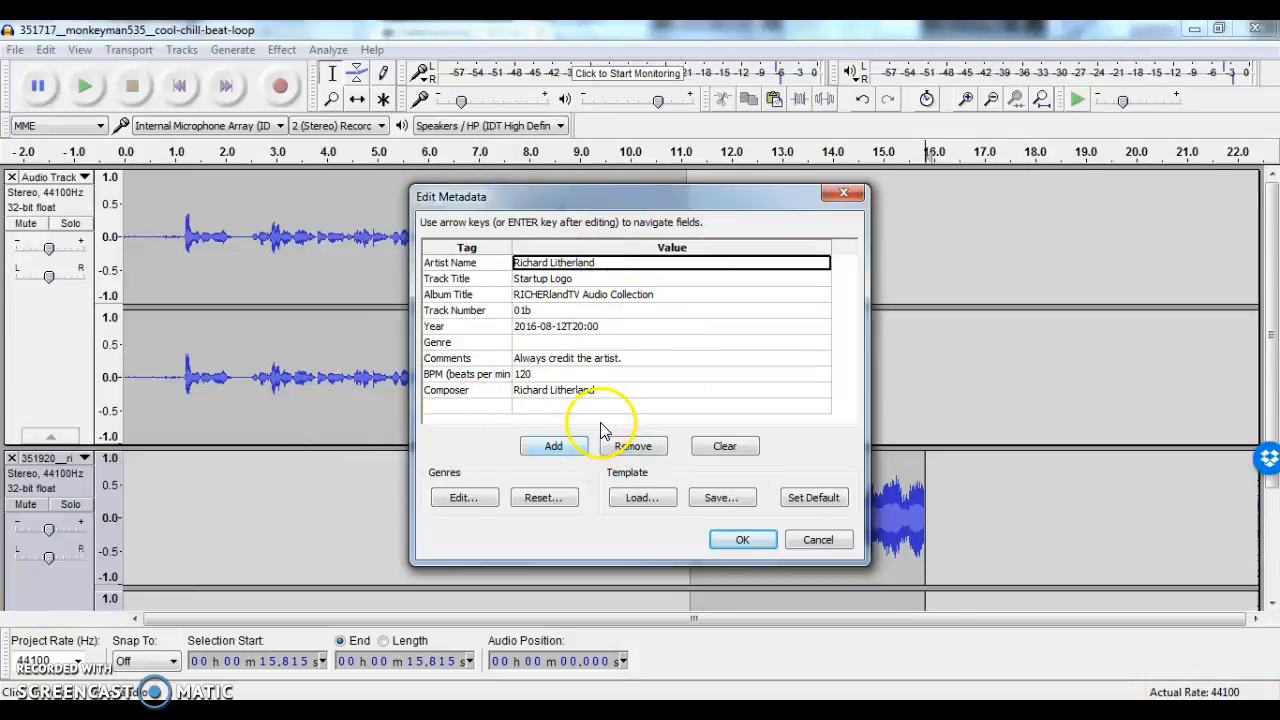
{"action": "left_click", "coordinate": [758, 539]}
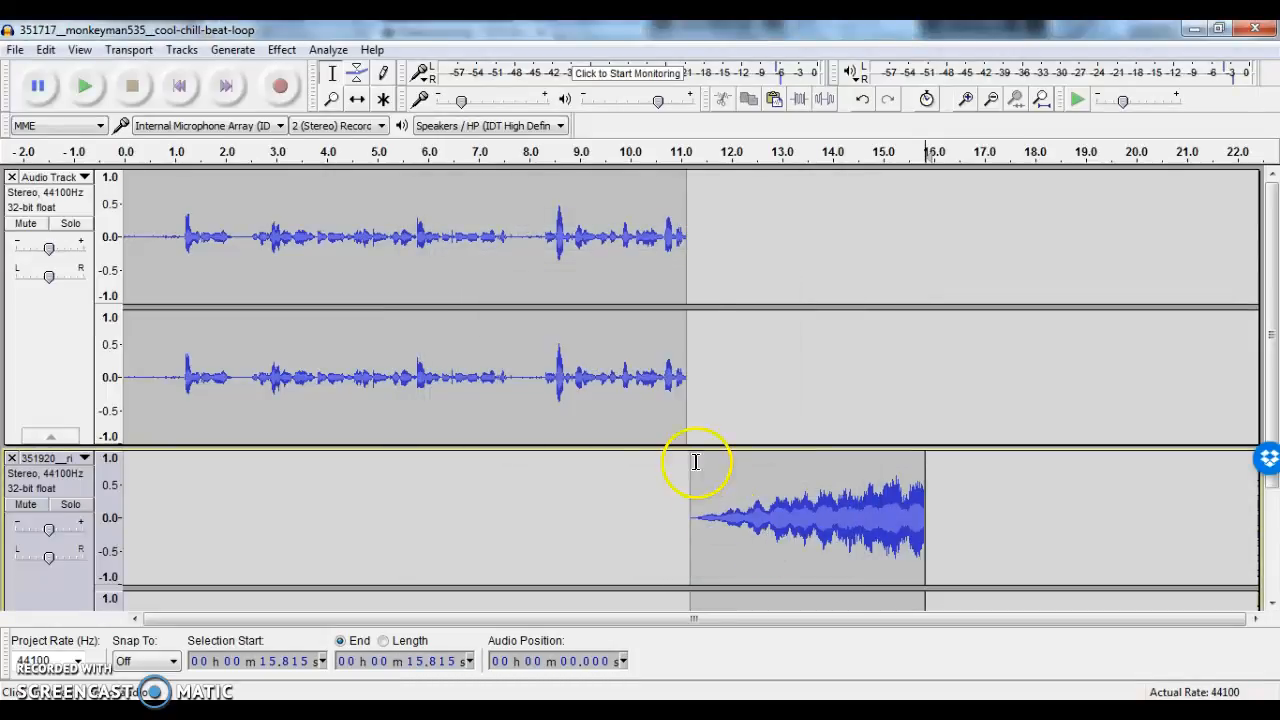
Switch to Windows Explorer and play Sample Podcast Recording from the Desktop in the media player for a few seconds, leaving it paused.
{"action": "left_click", "coordinate": [184, 714]}
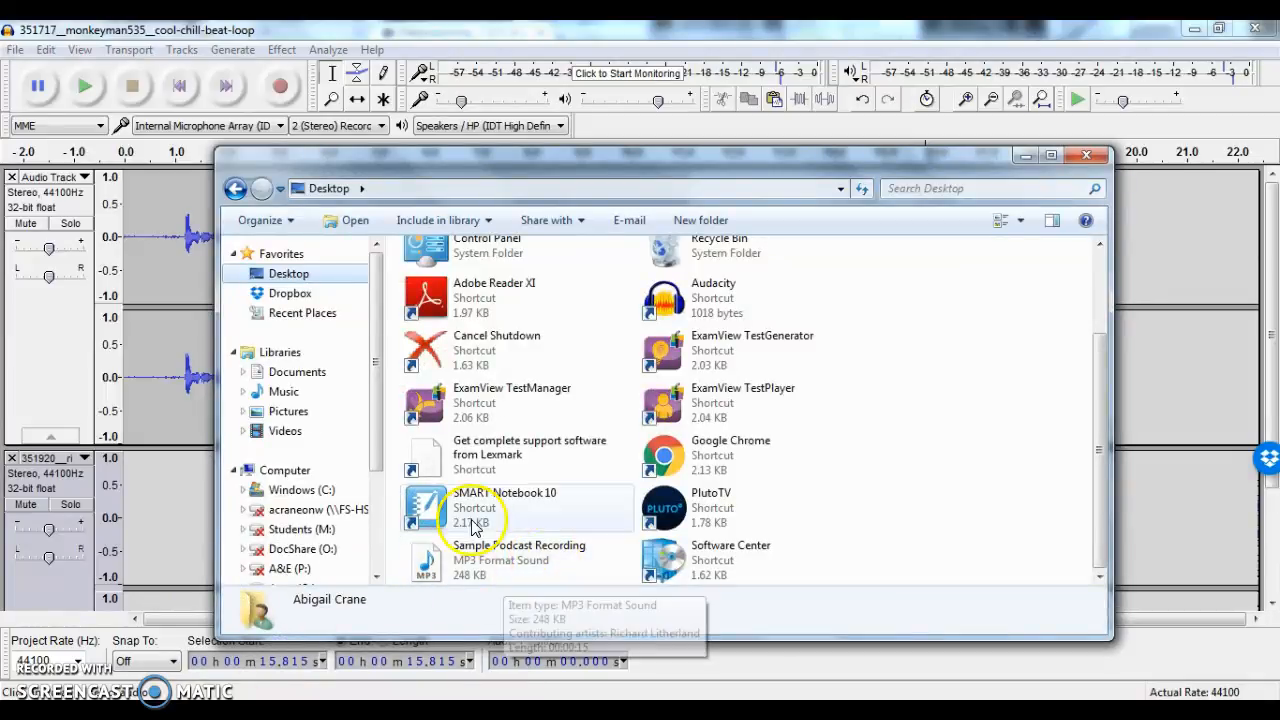
{"action": "double_click", "coordinate": [517, 565]}
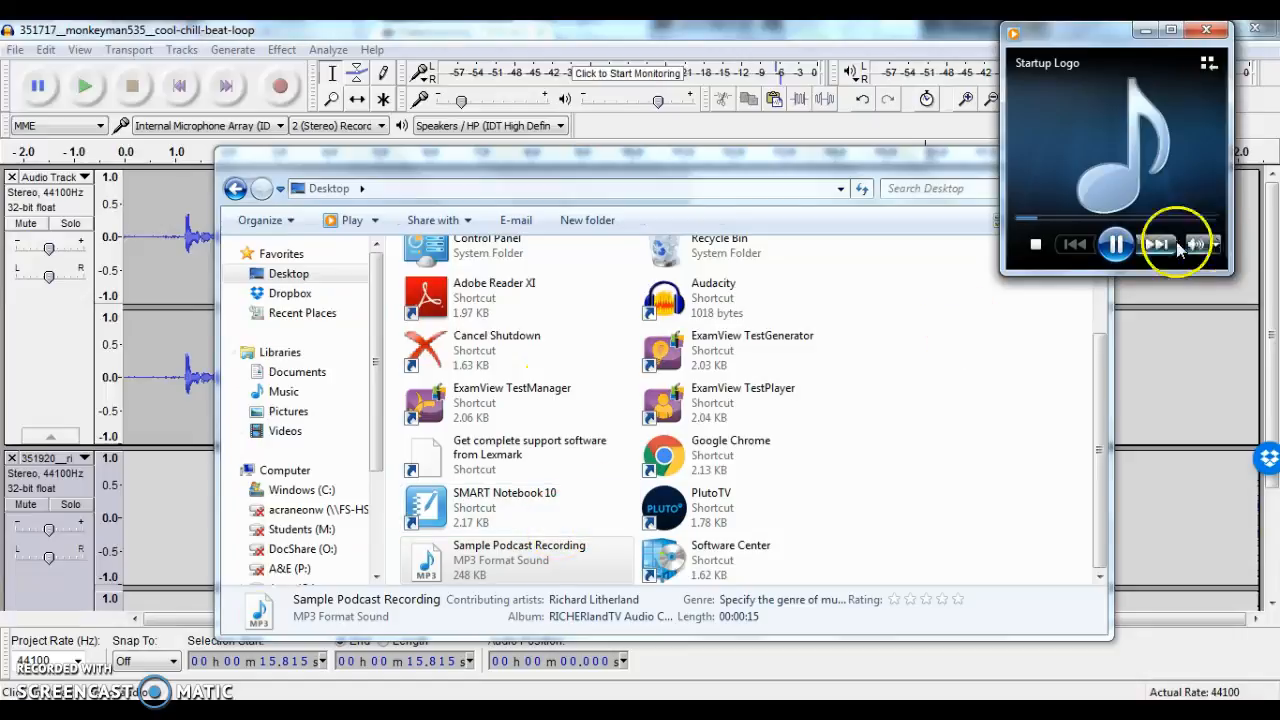
{"action": "left_click", "coordinate": [1125, 250]}
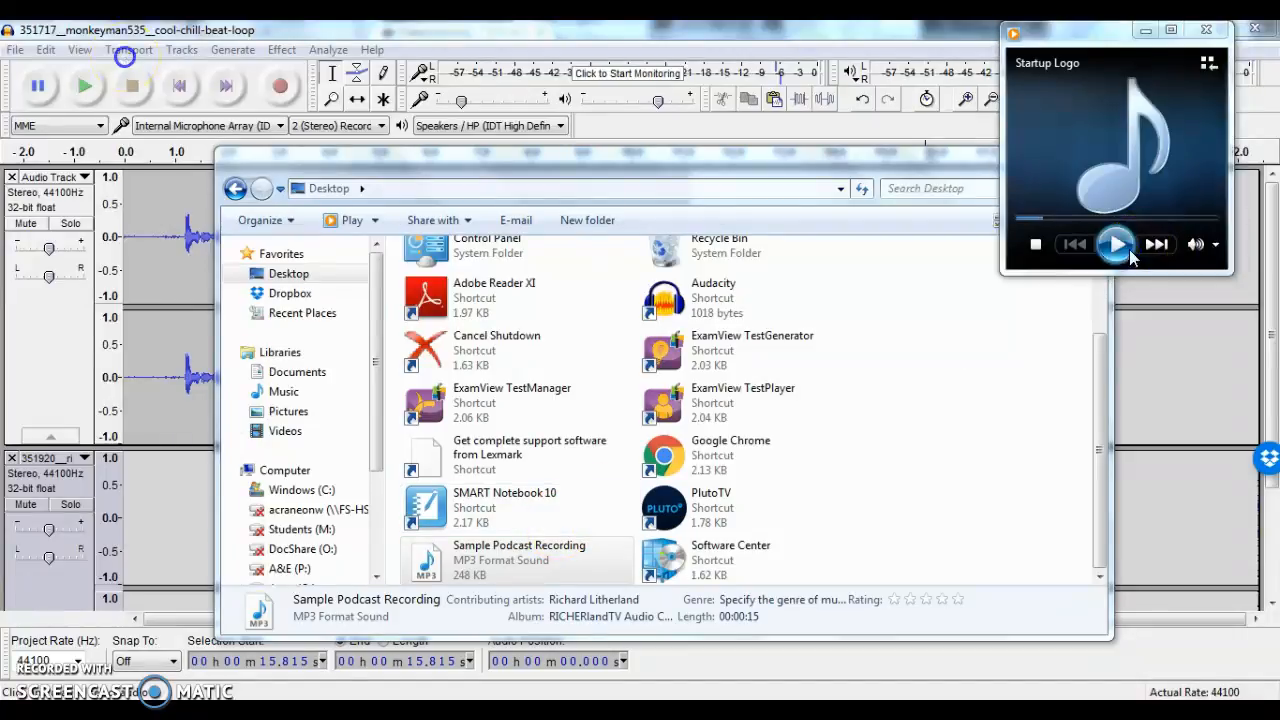
{"action": "left_click", "coordinate": [1166, 31]}
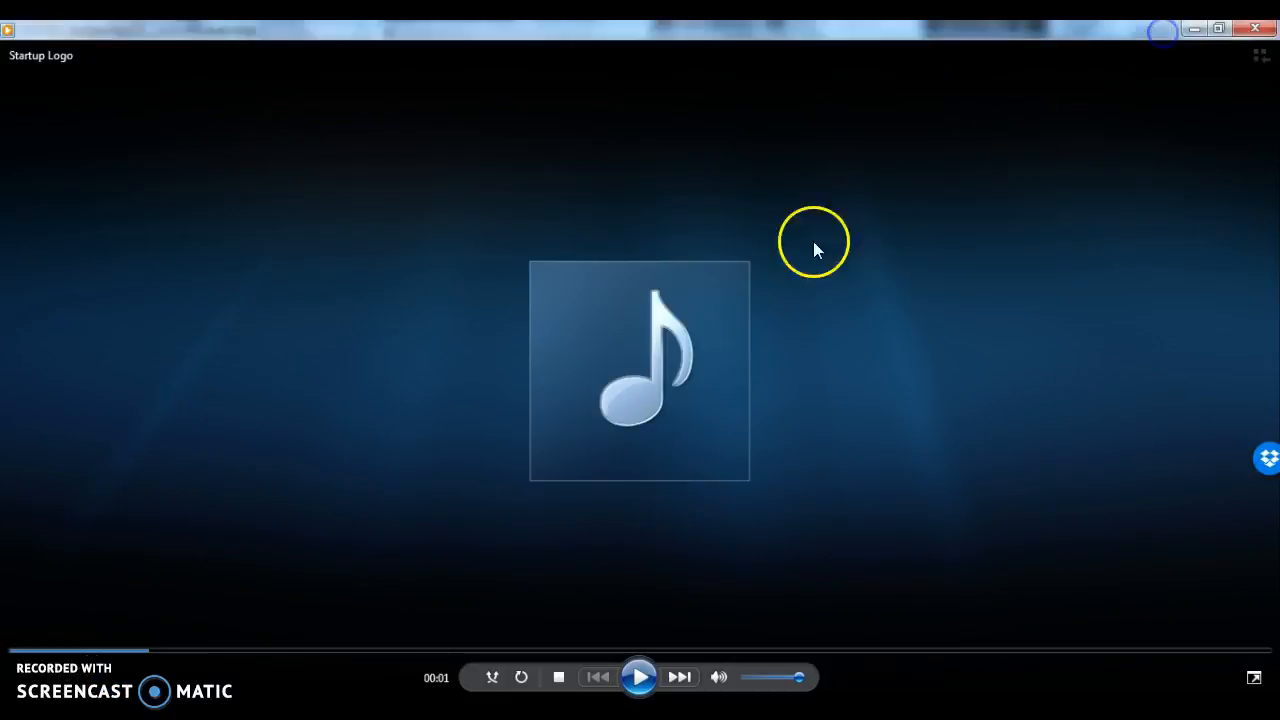
{"action": "left_click", "coordinate": [636, 677]}
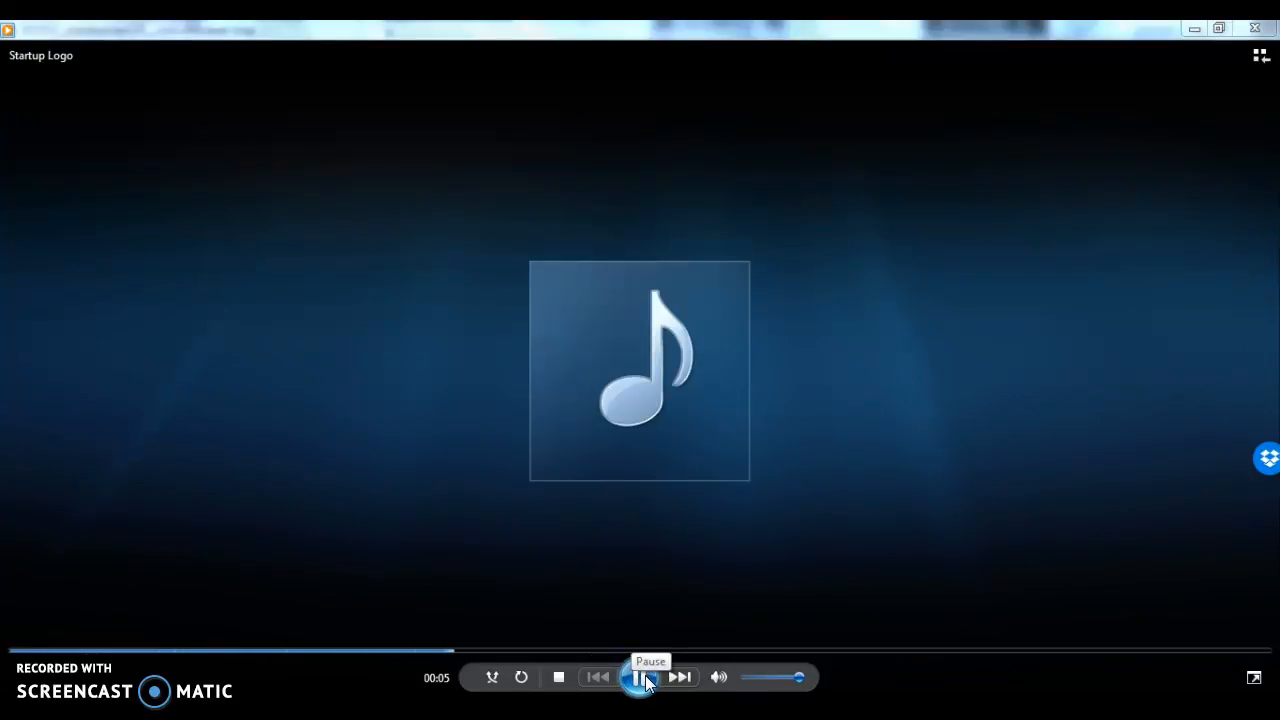
{"action": "left_click", "coordinate": [646, 680]}
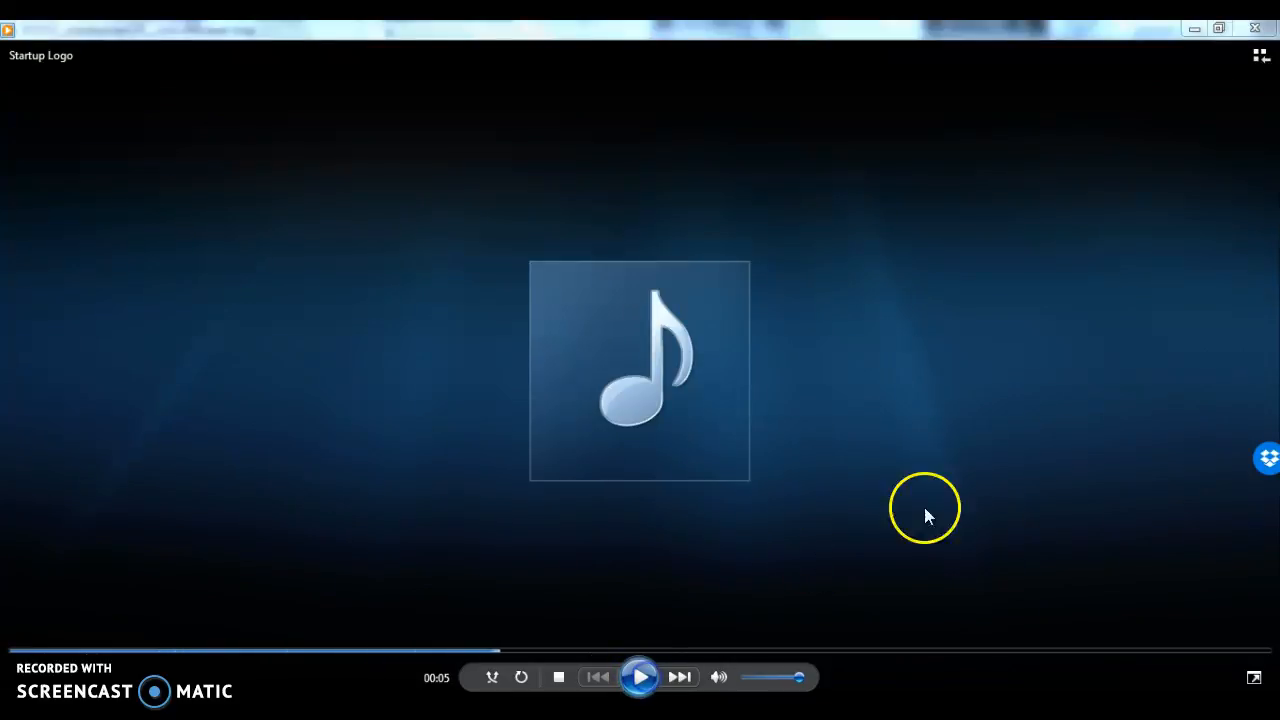
{"action": "left_click", "coordinate": [1218, 30]}
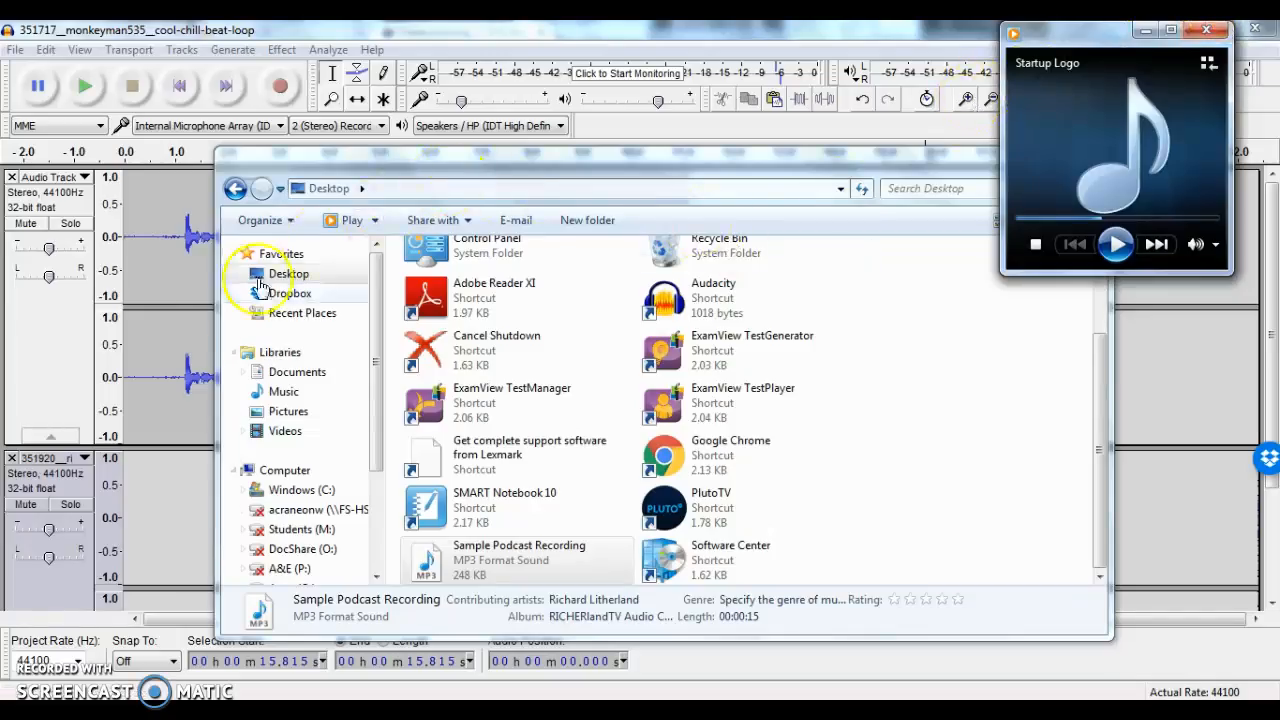